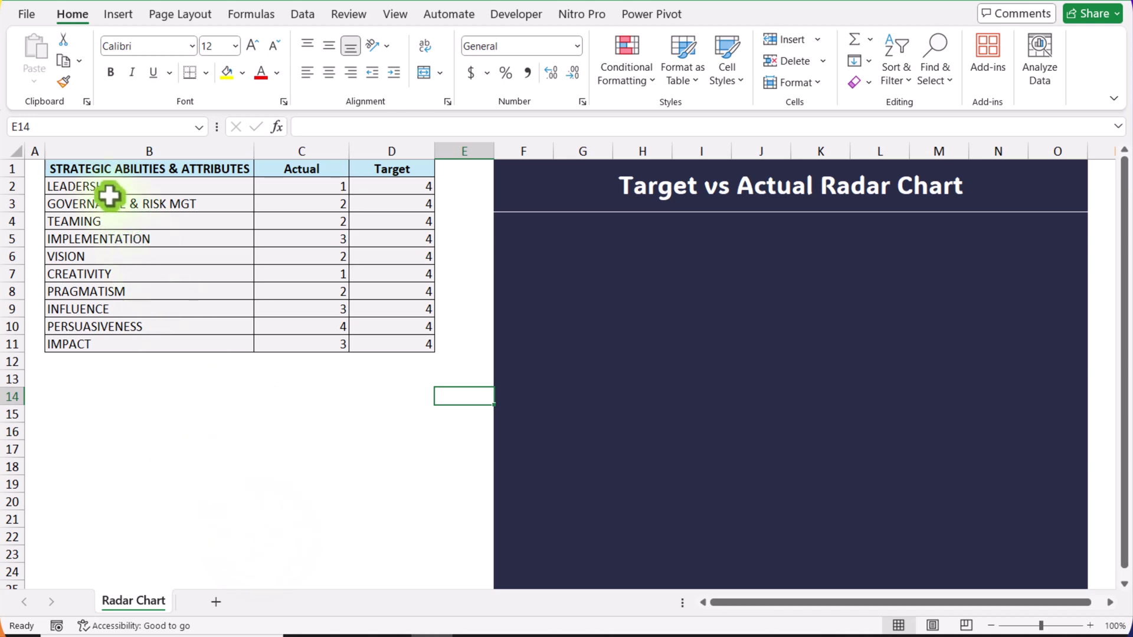
Select the table B1:D11 and pick Radar from Recommended Charts' All Charts list.
left_click_drag(100, 168, 384, 342)
left_click(112, 8)
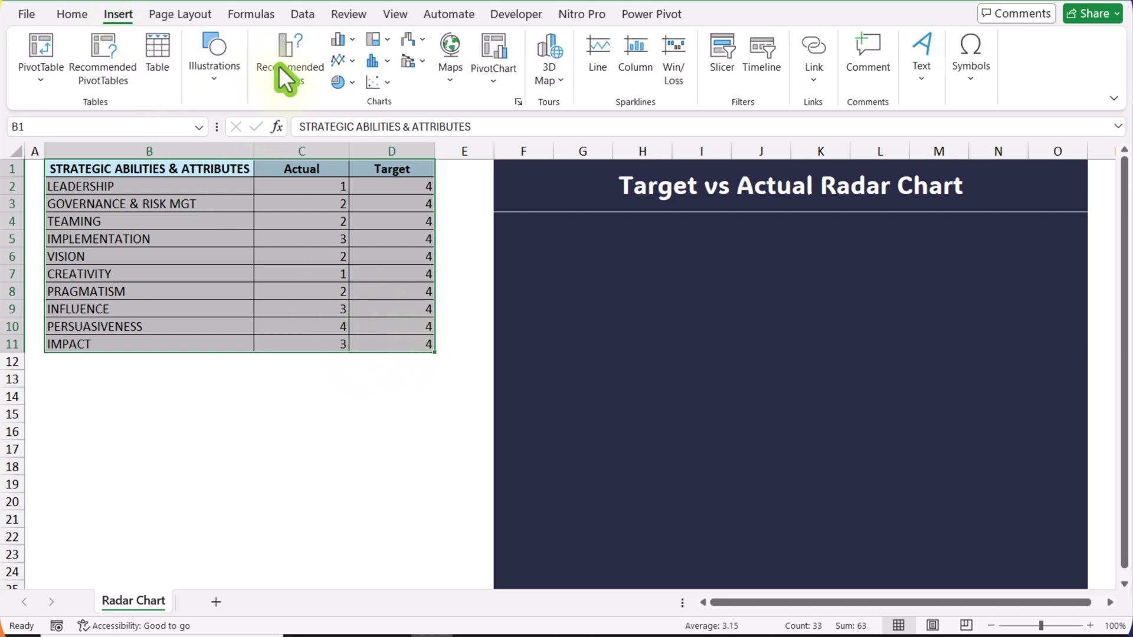
left_click(296, 68)
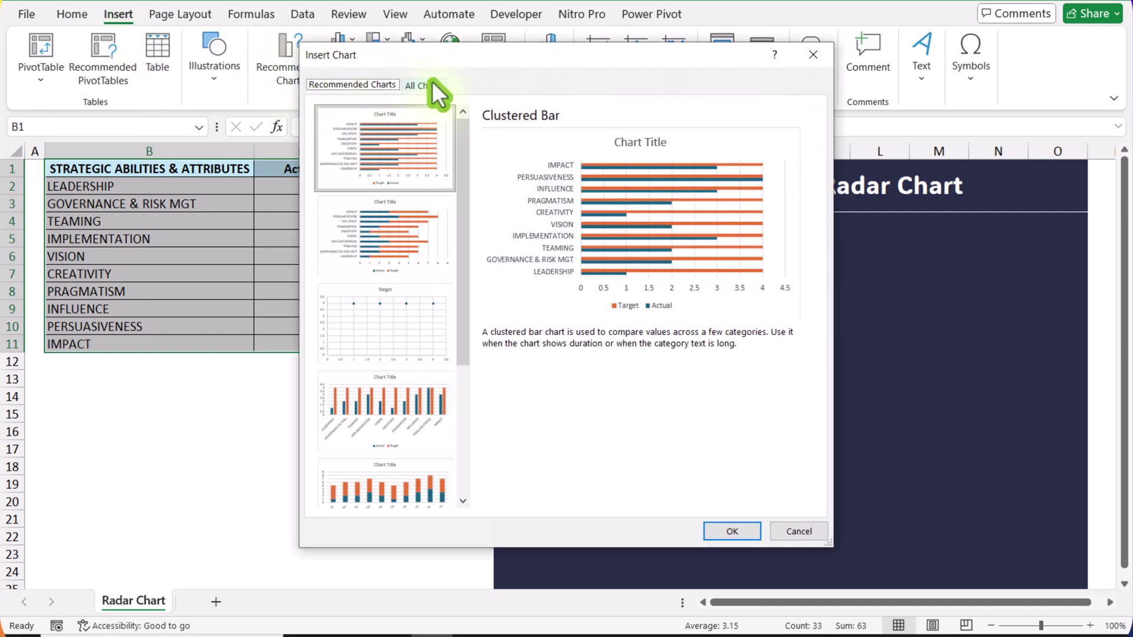
left_click(432, 86)
left_click(373, 322)
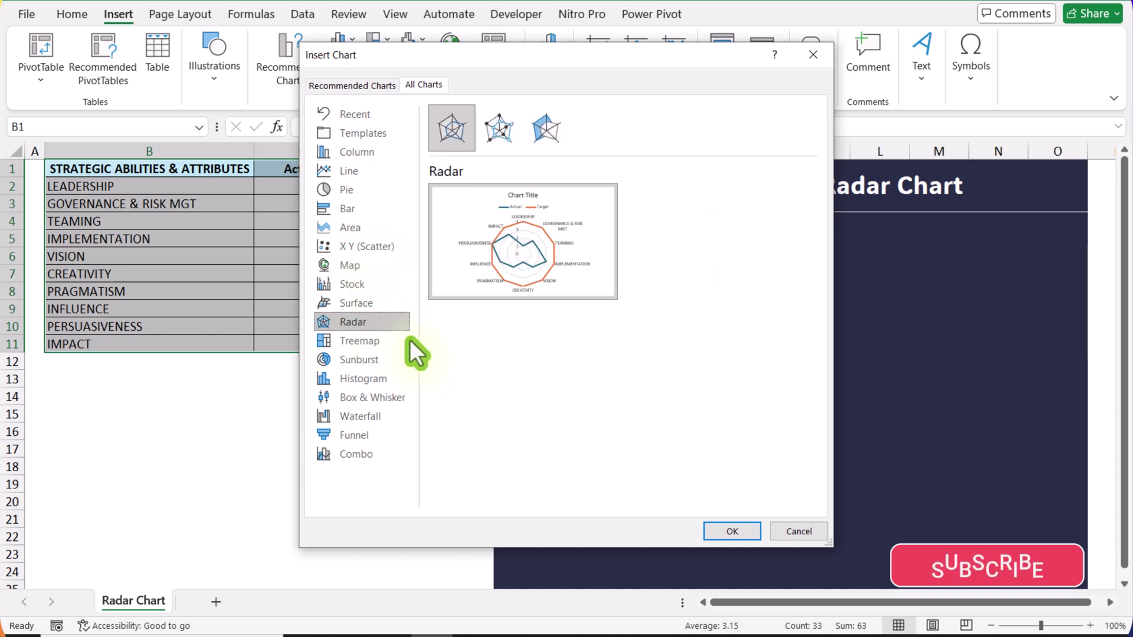
Insert the radar chart, move it onto the navy panel and enlarge it to fill the panel.
left_click(732, 531)
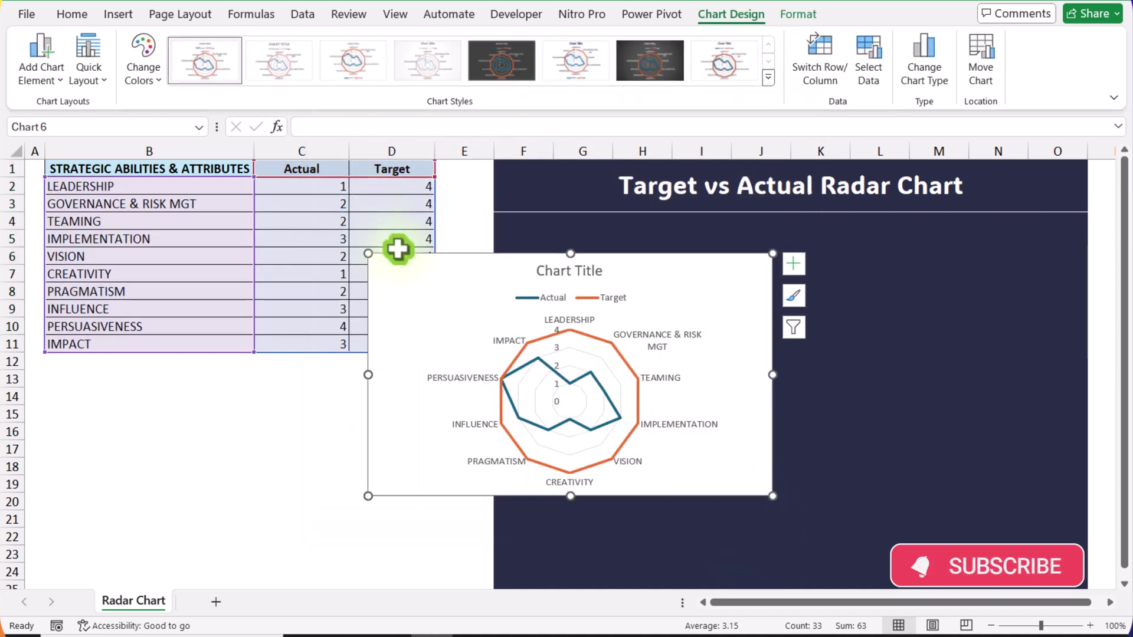
left_click_drag(410, 258, 567, 245)
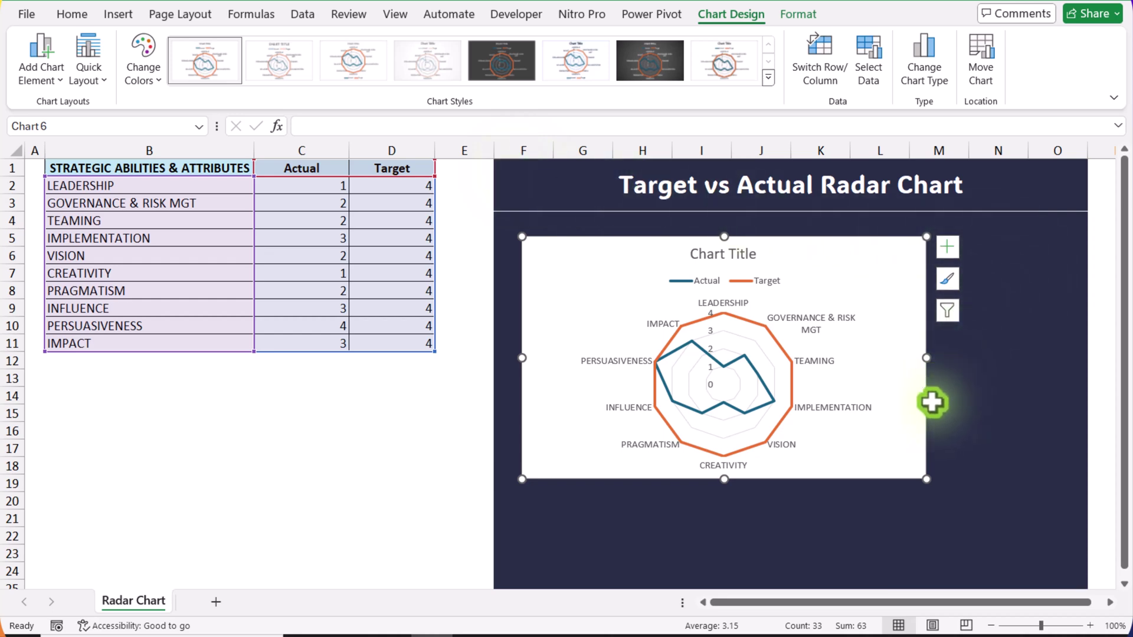
left_click_drag(927, 479, 1070, 565)
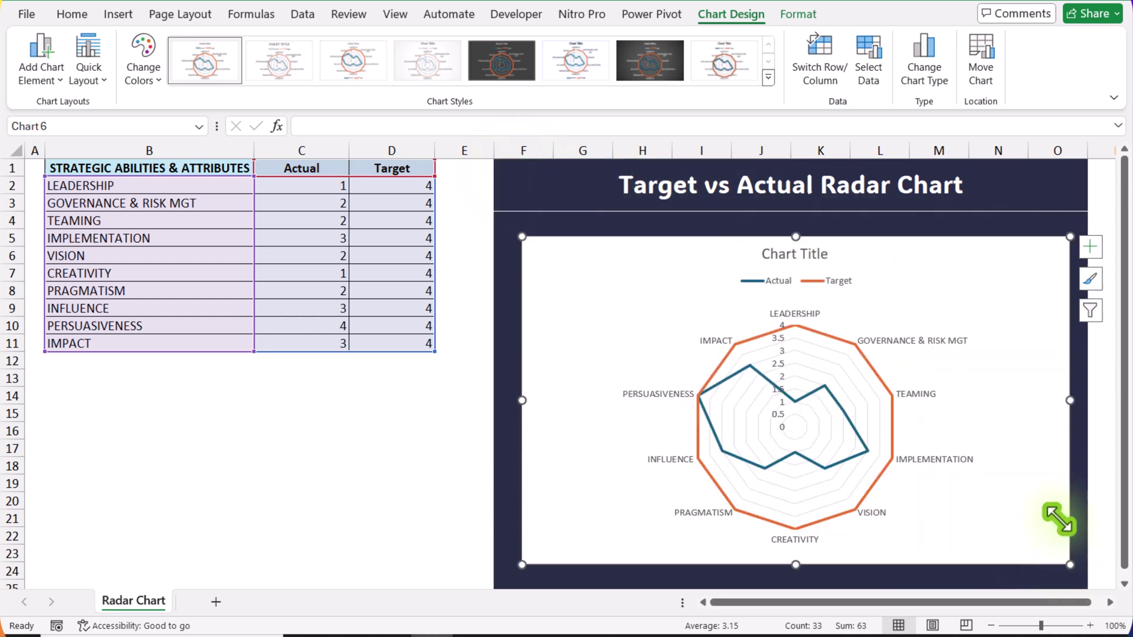
Delete the chart title and legend, leaving the whole chart area selected.
left_click(804, 257)
key("Delete")
left_click(799, 253)
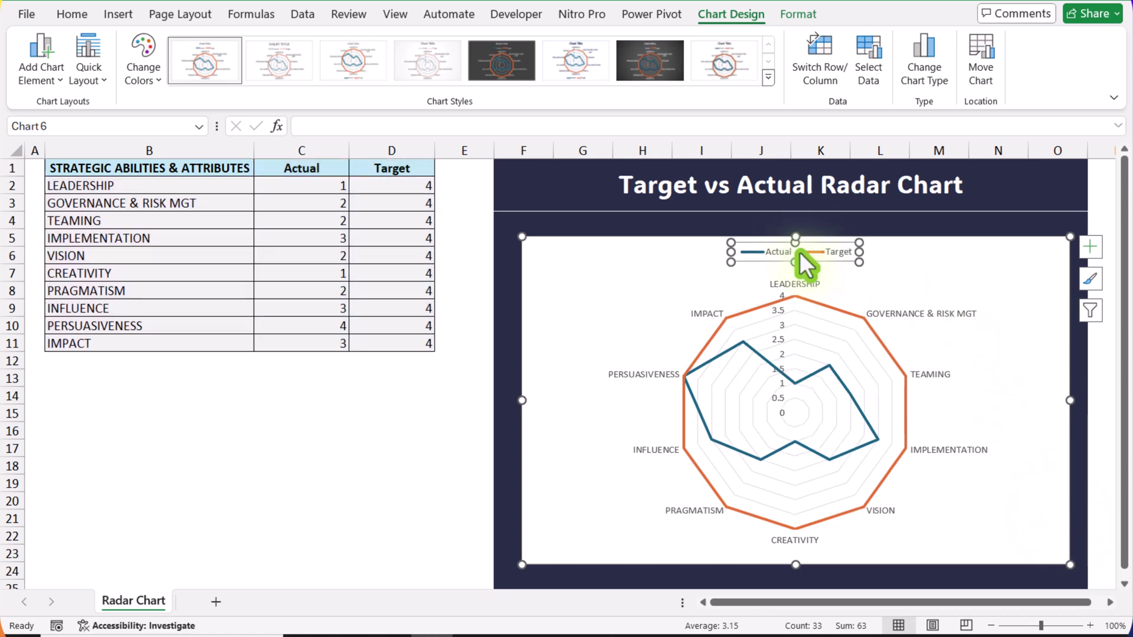
key("Delete")
left_click(579, 230)
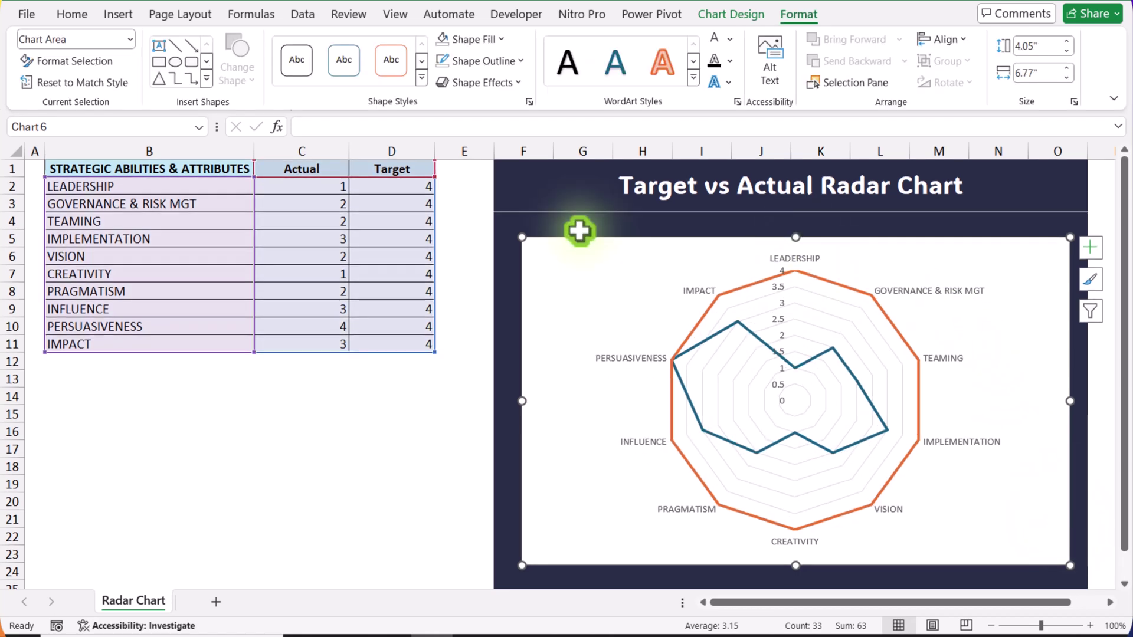
Set the chart's Shape Fill to No Fill and Shape Outline to No Outline.
left_click(499, 40)
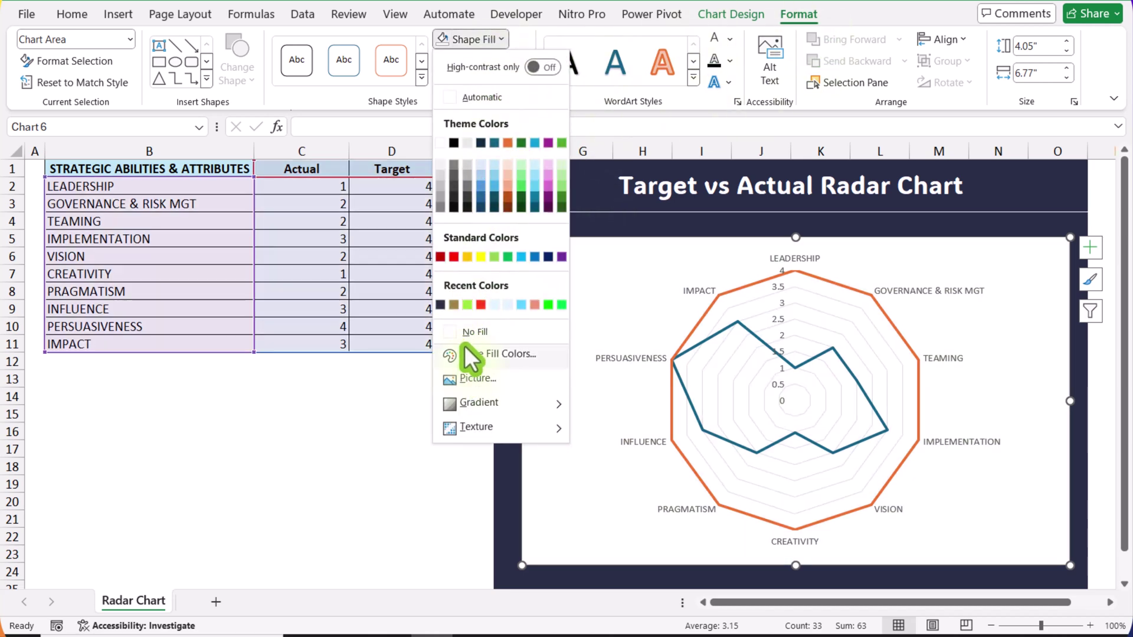
left_click(465, 338)
left_click(484, 60)
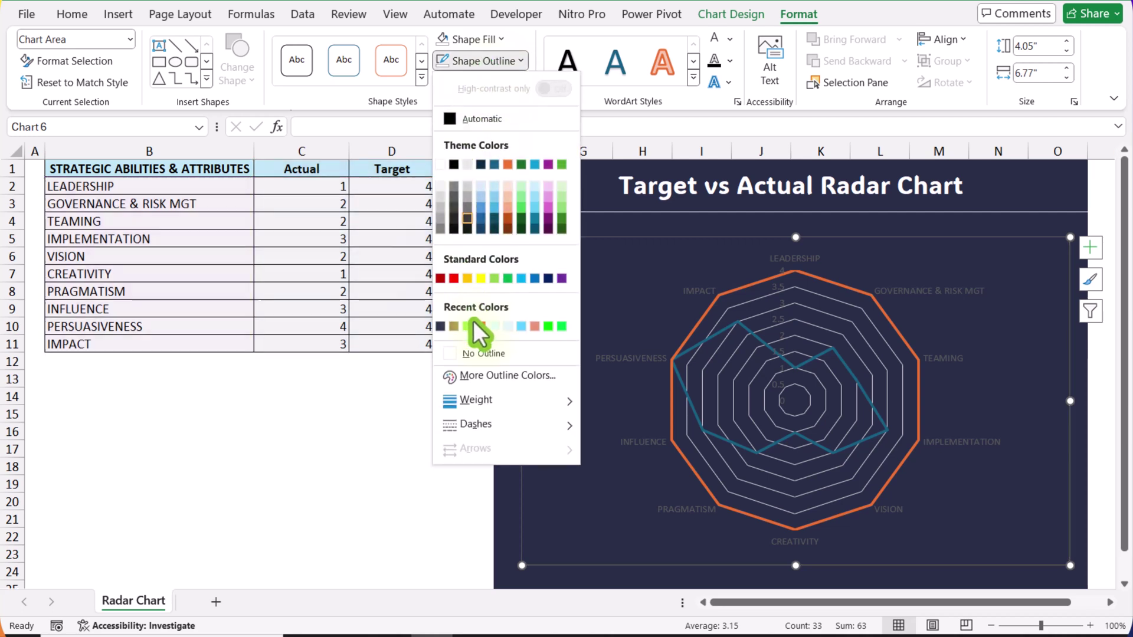
left_click(483, 355)
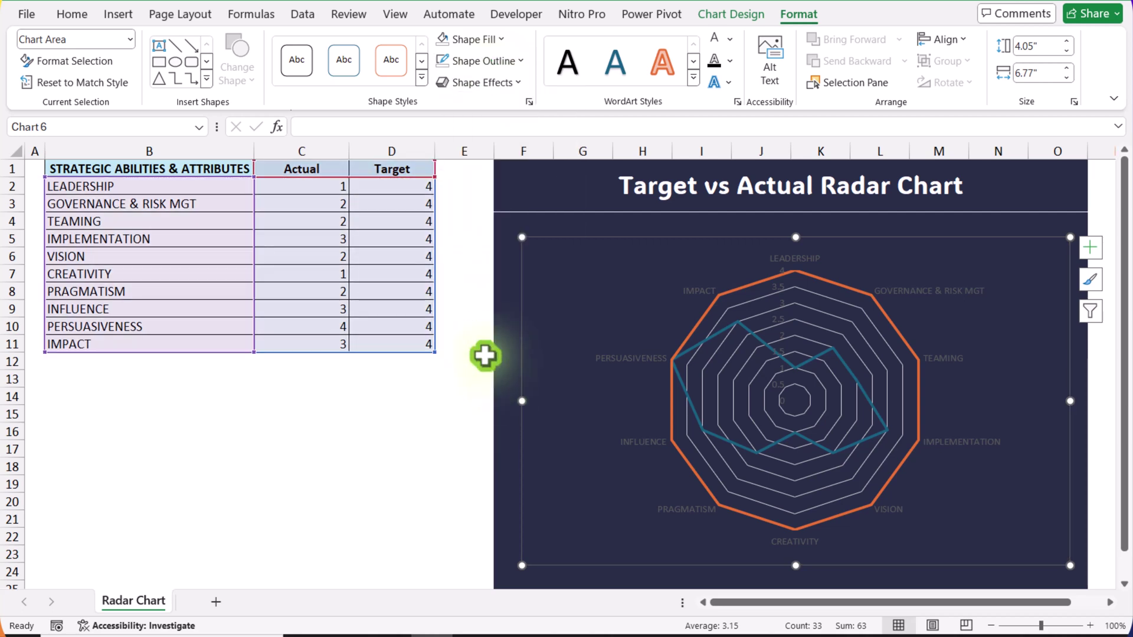
Make the category labels white and bold.
left_click(626, 358)
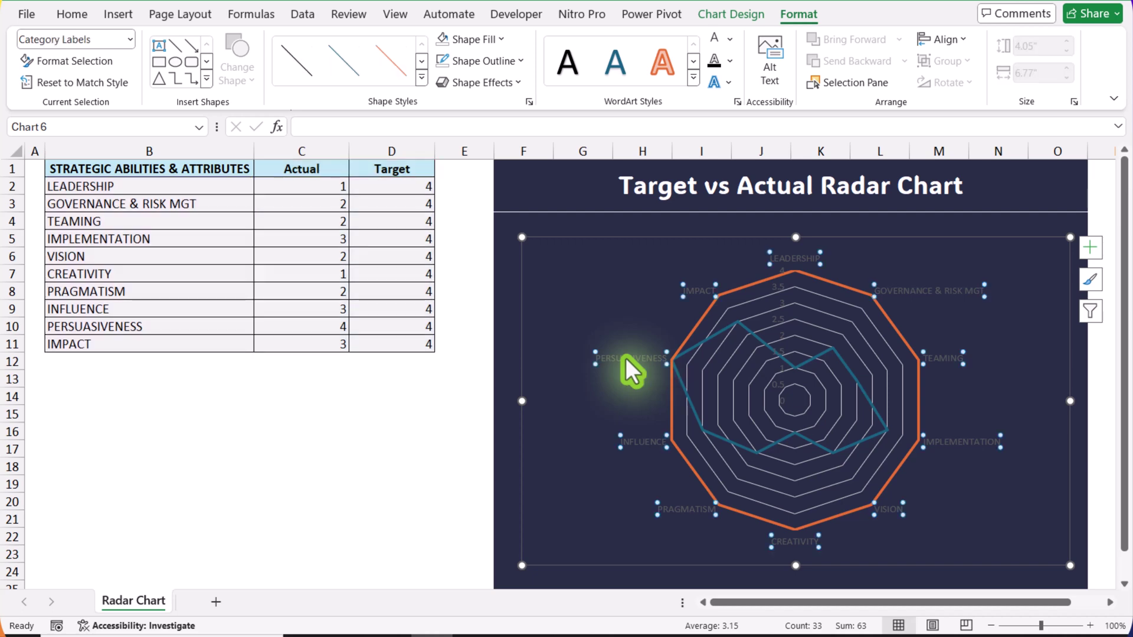
left_click(731, 39)
left_click(721, 142)
key("ctrl+b")
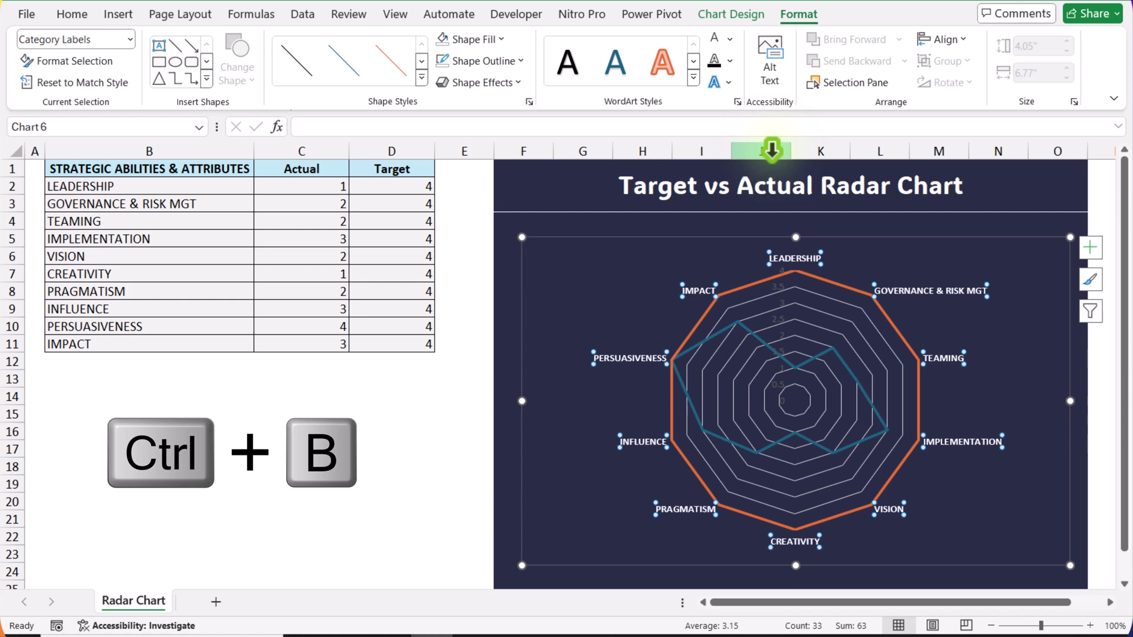
Open Format Axis for the value axis and set Major tick marks to Cross.
left_click(781, 300)
right_click(781, 300)
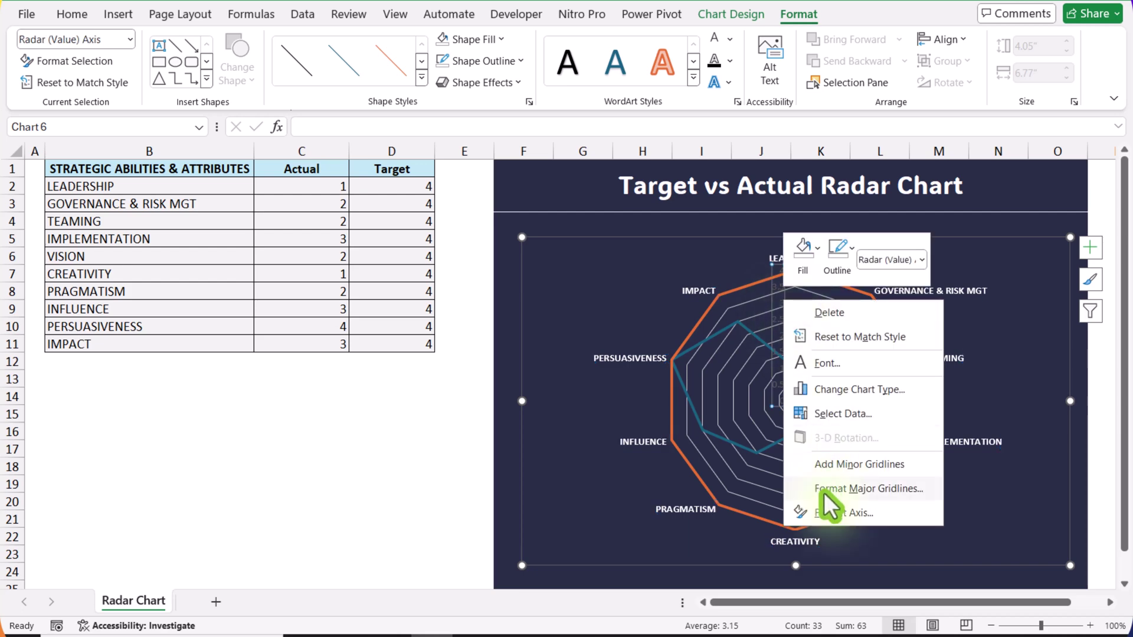
left_click(834, 515)
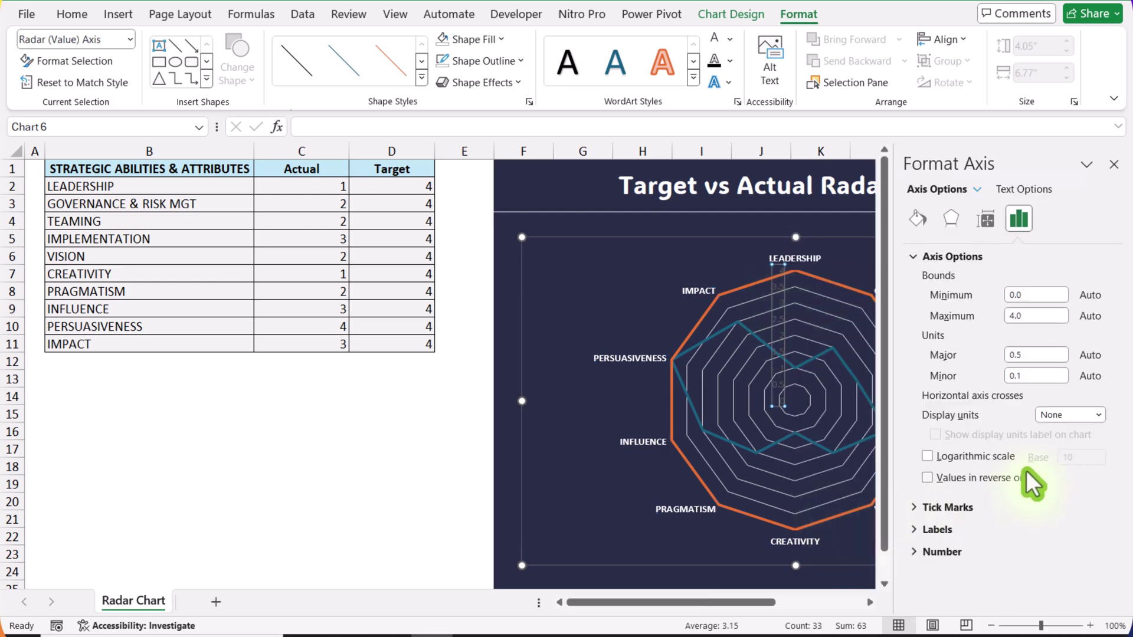
left_click(964, 507)
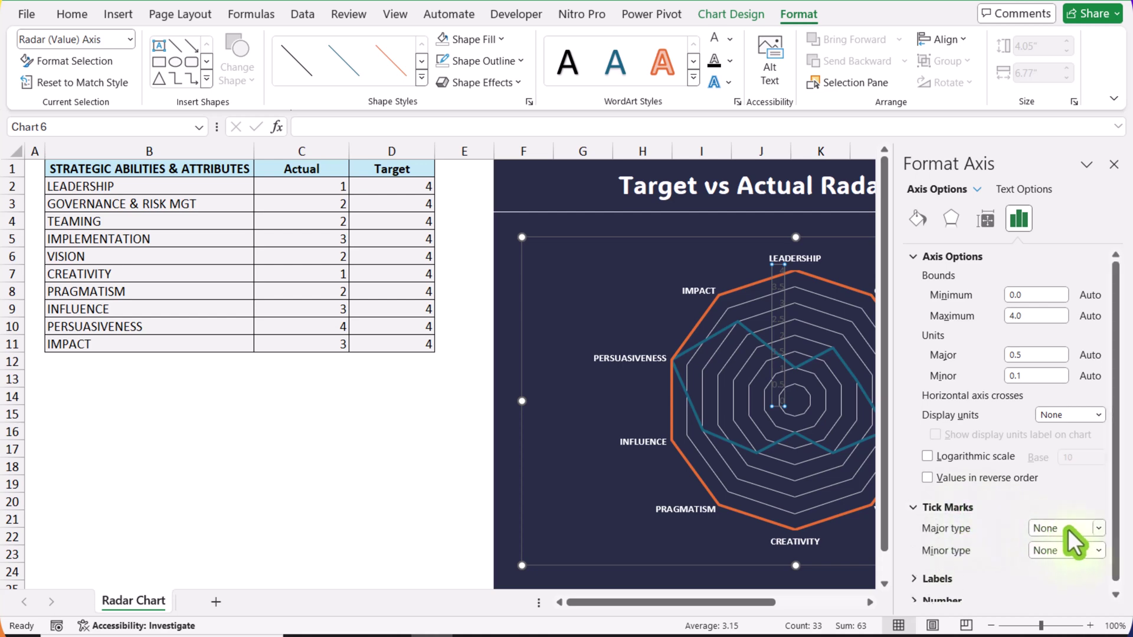
left_click(1068, 529)
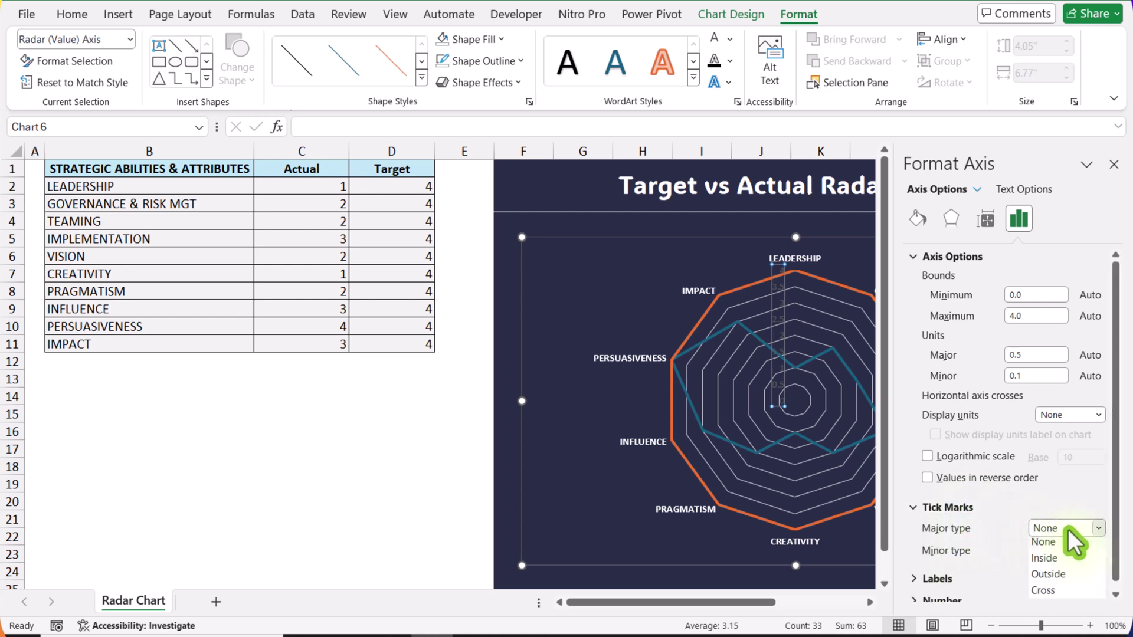
left_click(1064, 593)
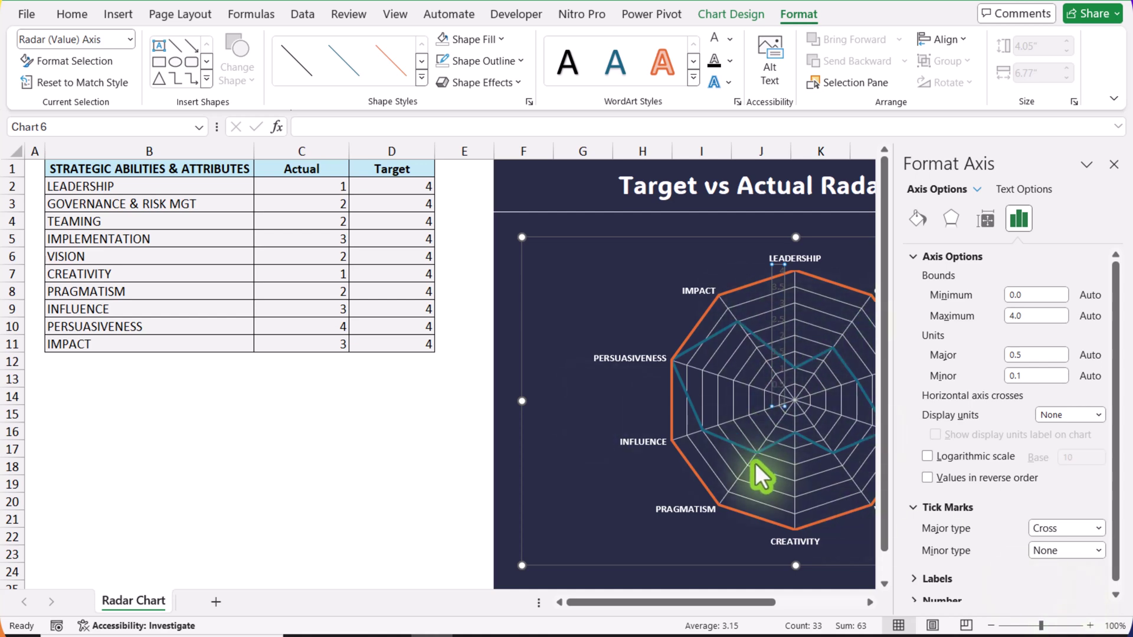
Bring up the value axis Labels settings and the Label Position choices.
scroll(972, 478, "down", 1)
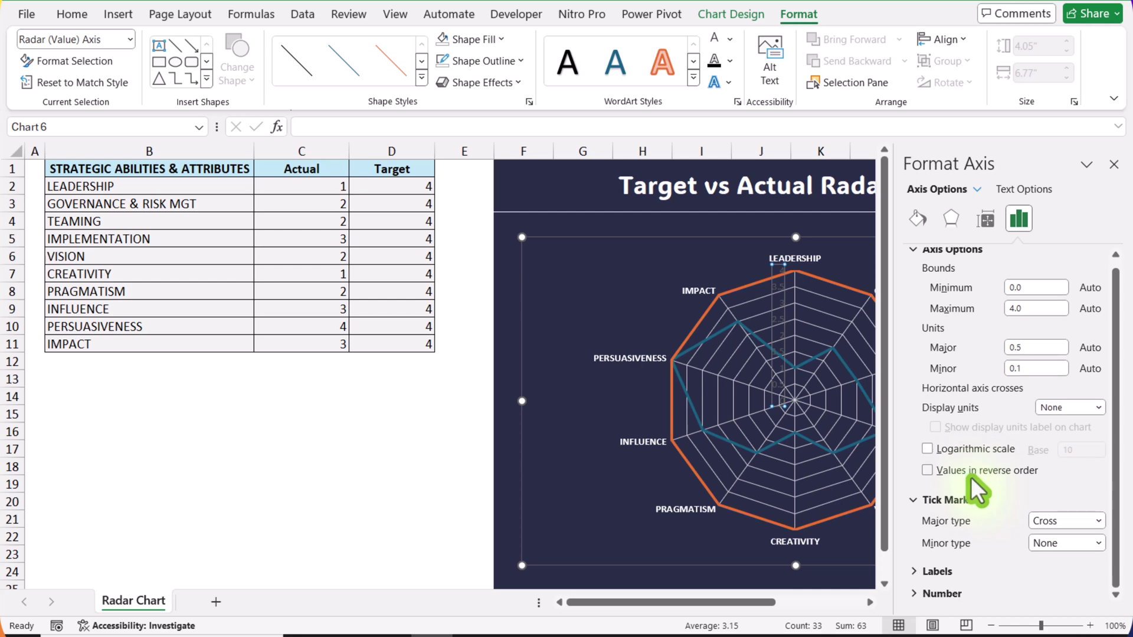
left_click_drag(717, 602, 797, 603)
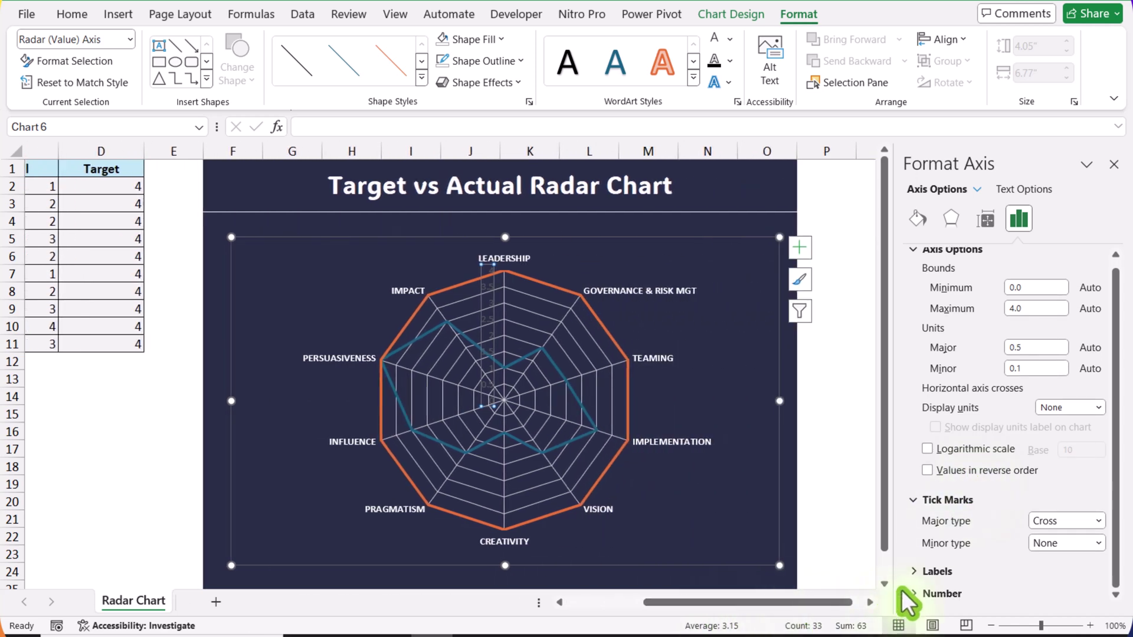
left_click(916, 571)
scroll(1003, 472, "down", 1)
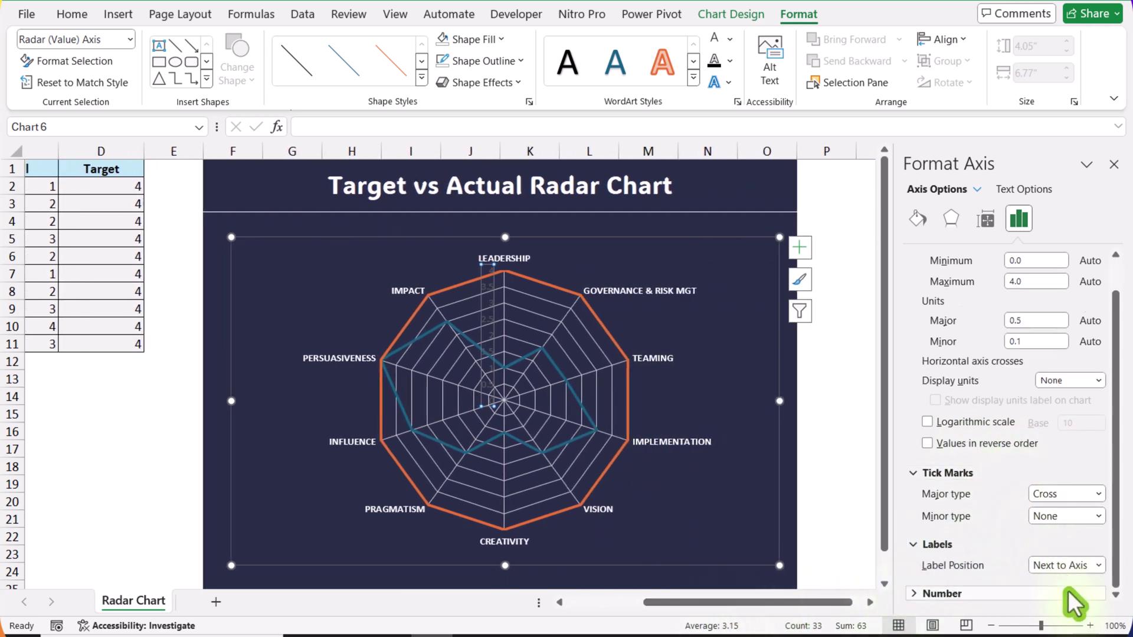
left_click(1061, 567)
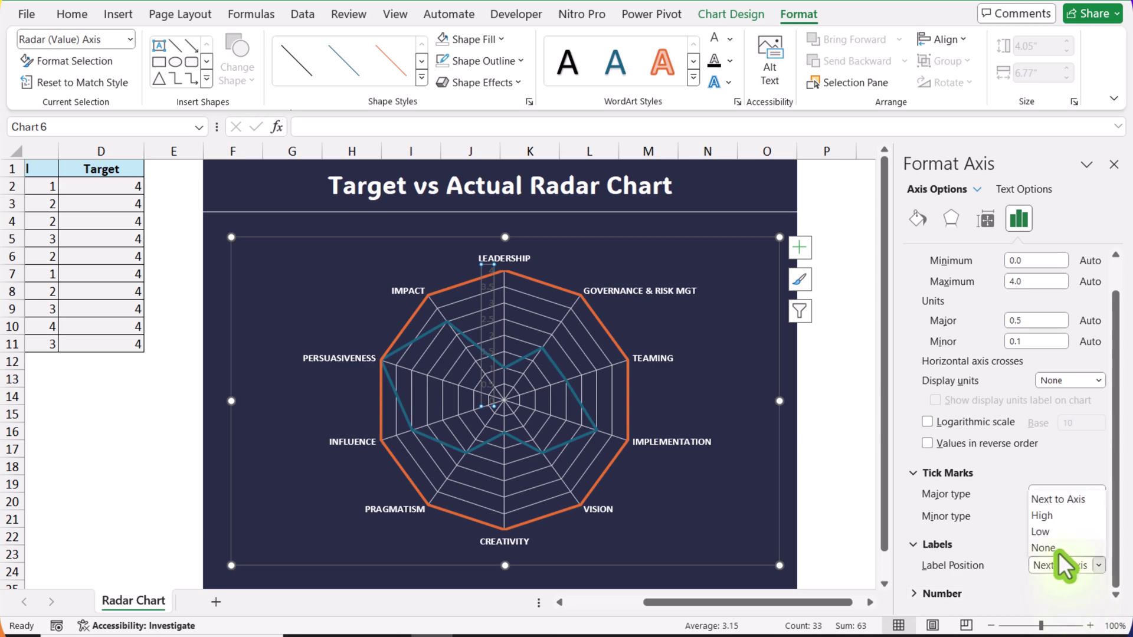
Set the value axis label position to None and select the Actual series.
left_click(1059, 549)
key("Escape")
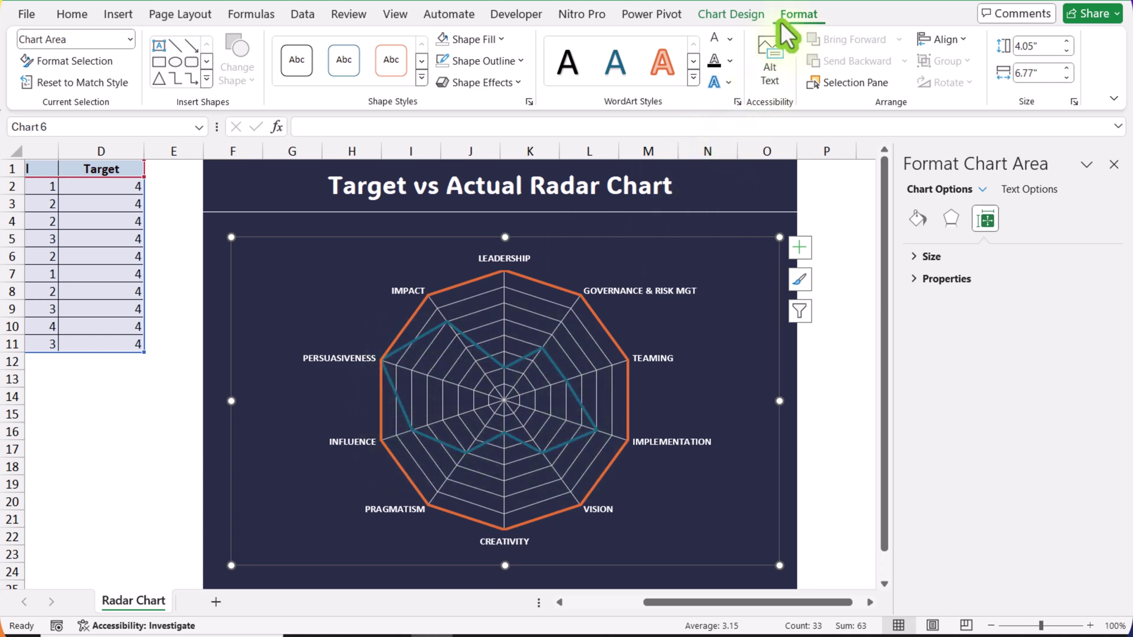
left_click(129, 39)
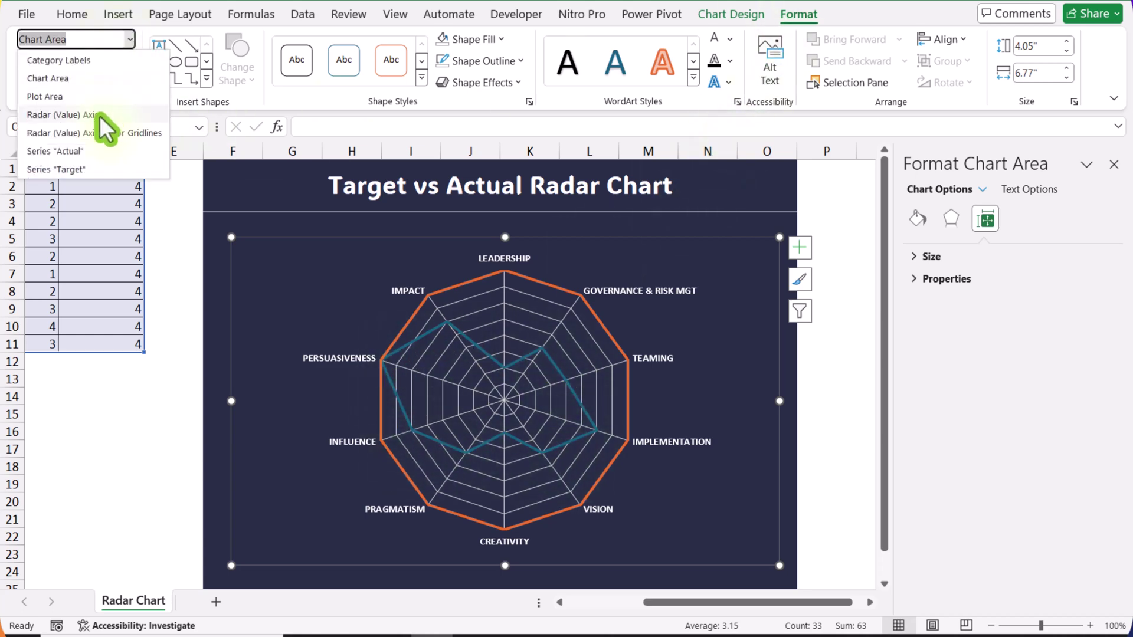
left_click(99, 151)
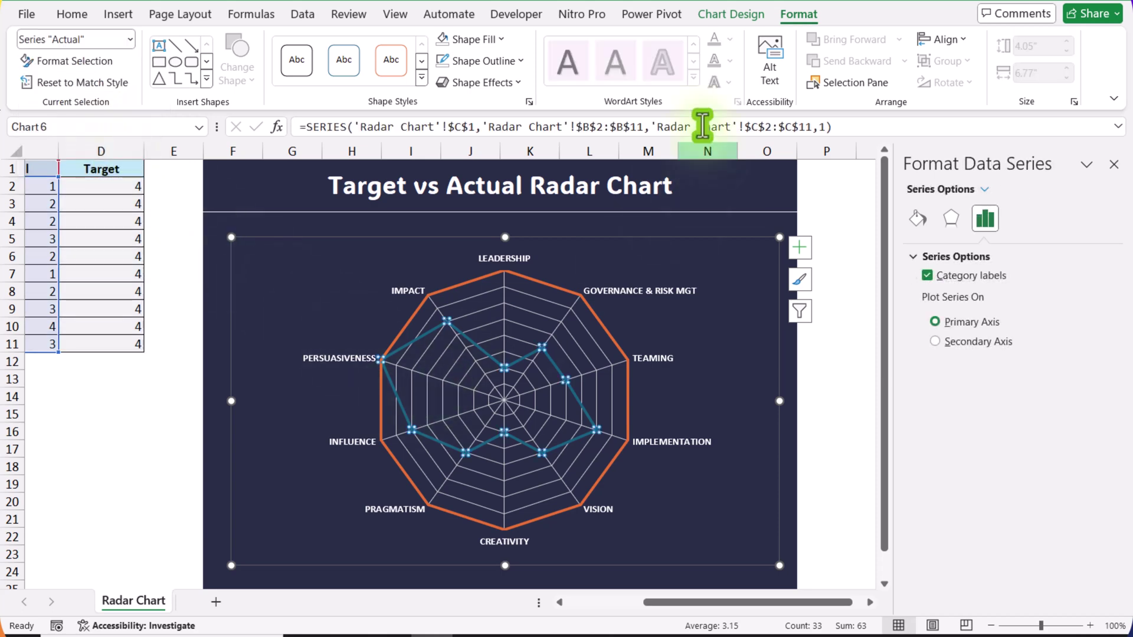
Change the Actual series' chart type to Filled Radar in Change Chart Type.
left_click(717, 13)
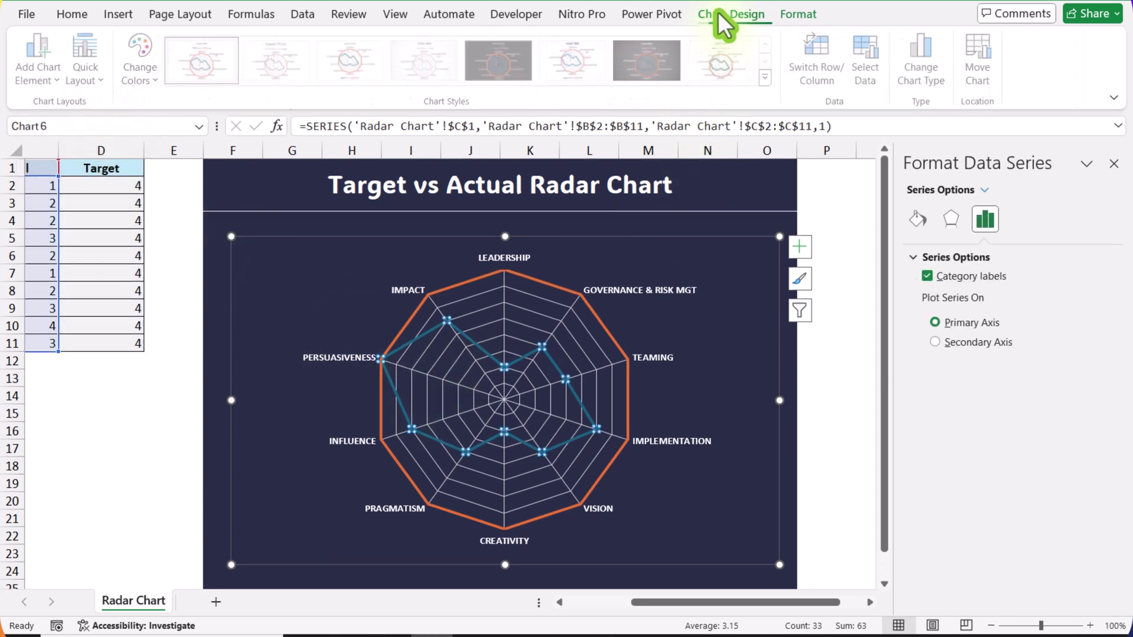
left_click(932, 74)
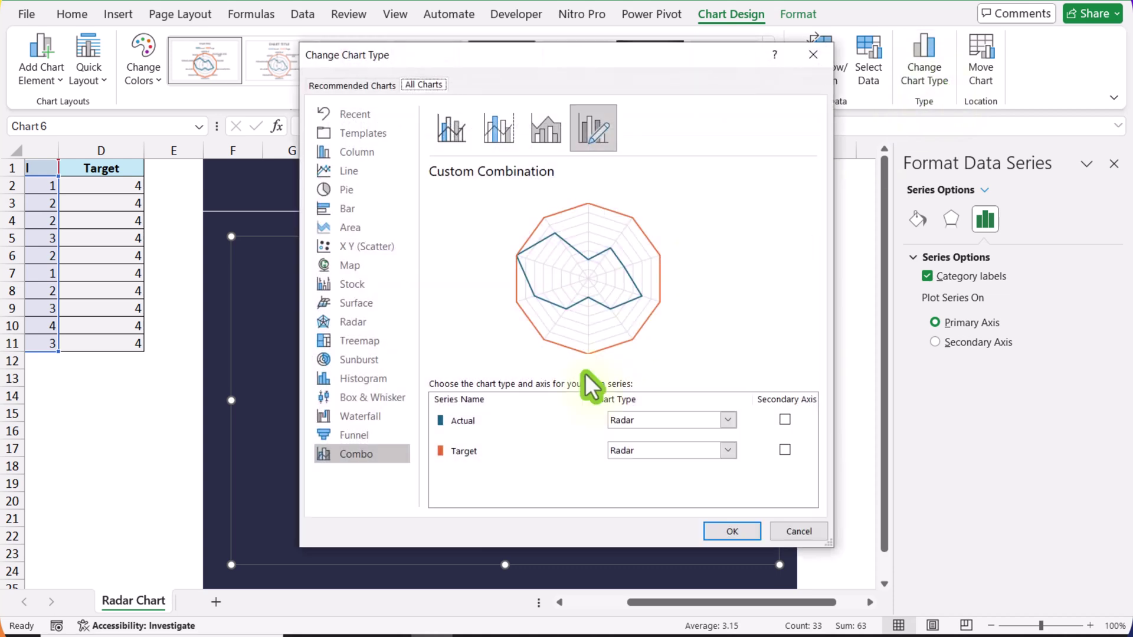
left_click(664, 421)
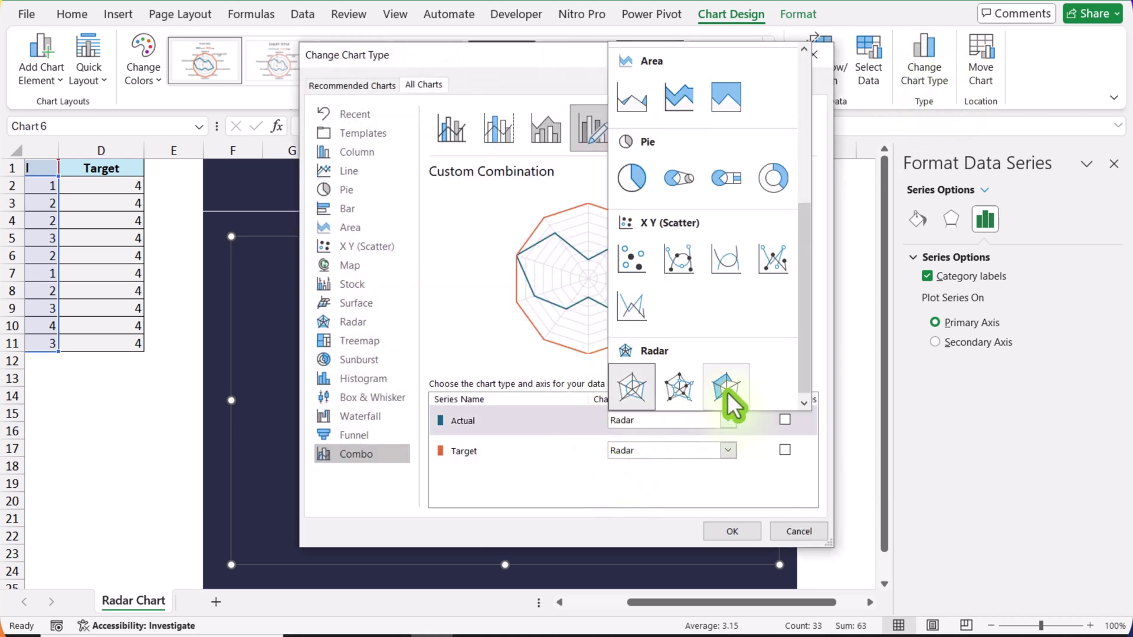
left_click(727, 392)
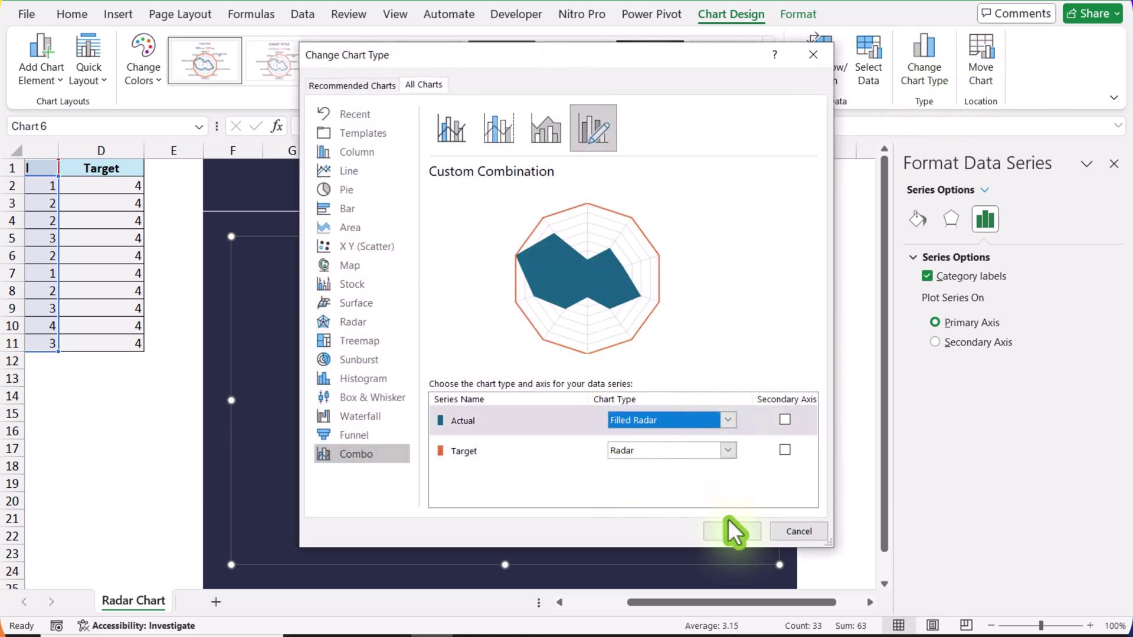
left_click(738, 534)
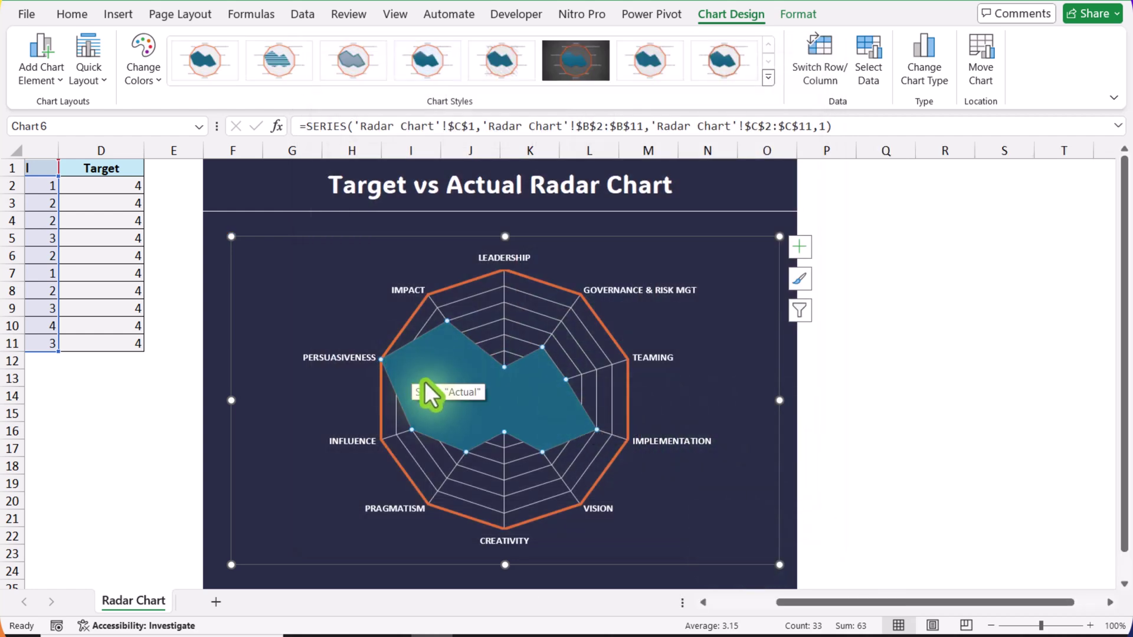
Open Format Data Series for Actual and expand its Fill & Line fill settings.
right_click(546, 430)
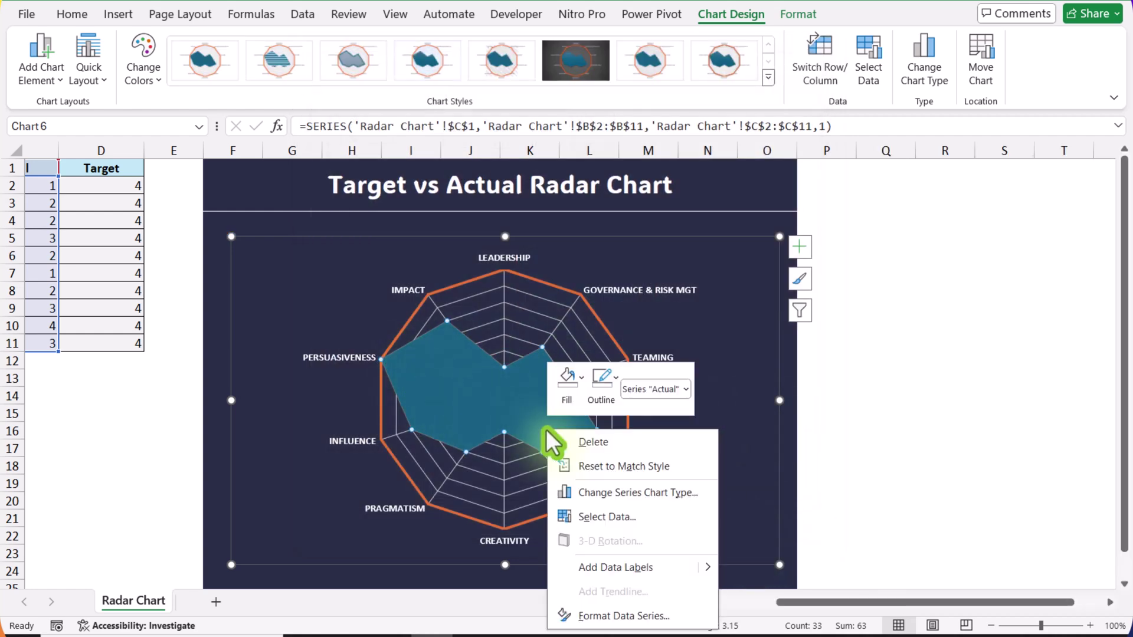
left_click(620, 619)
left_click(920, 222)
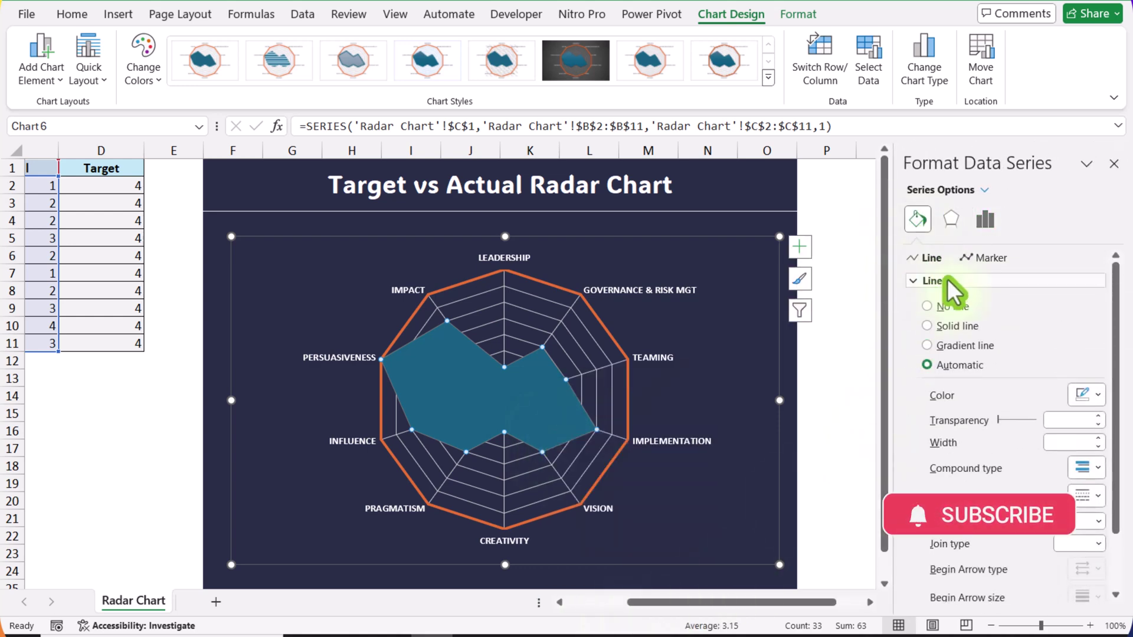
left_click(994, 260)
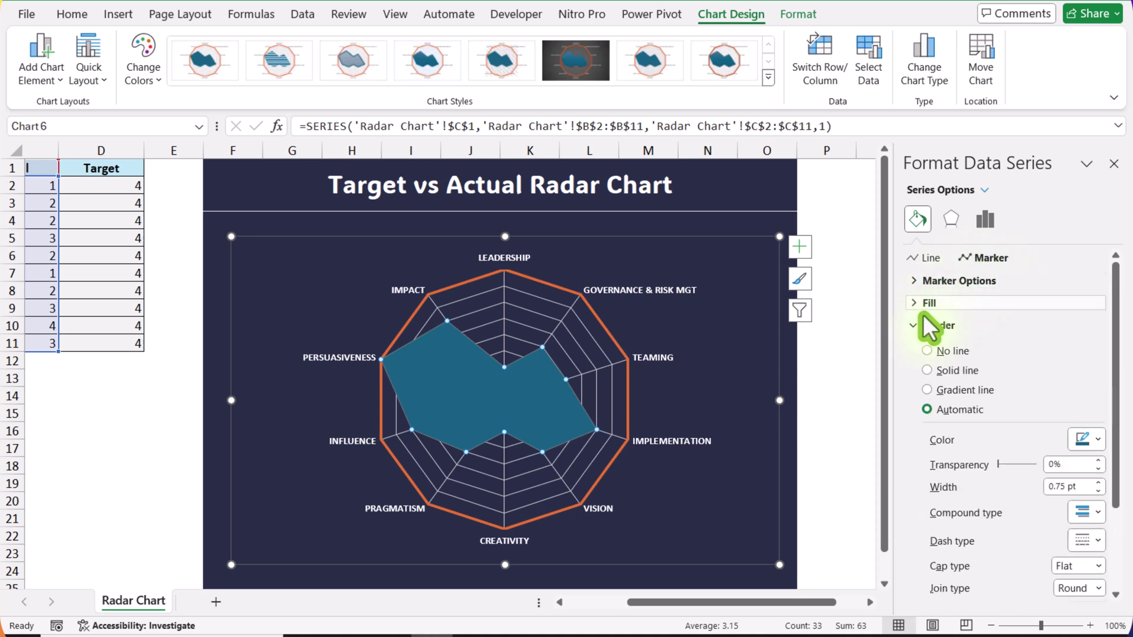
left_click(914, 326)
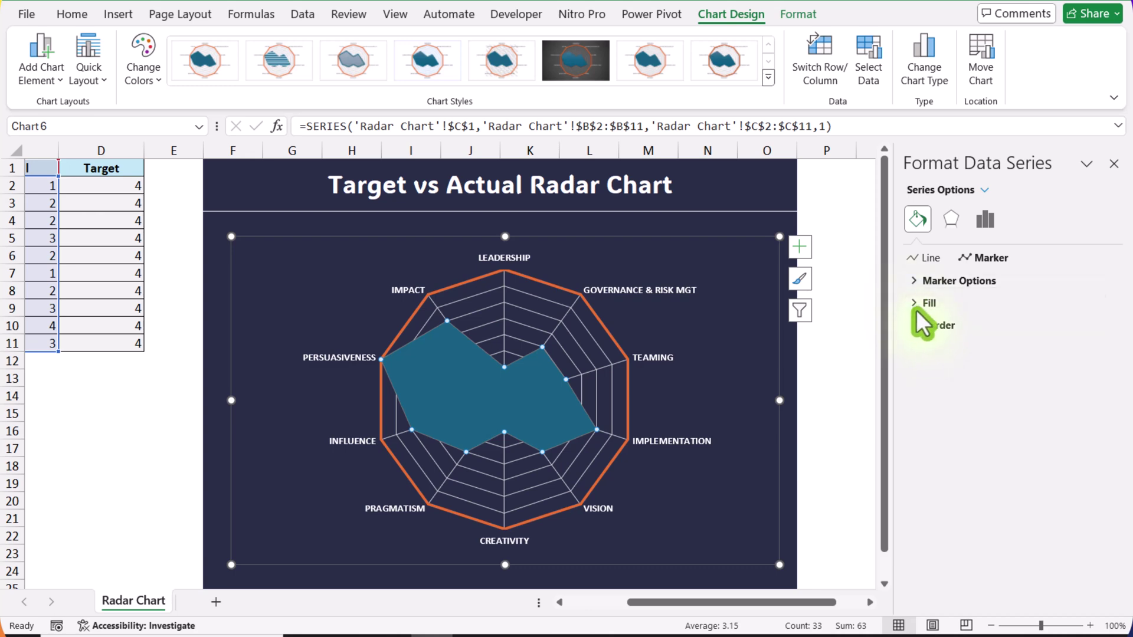
left_click(913, 306)
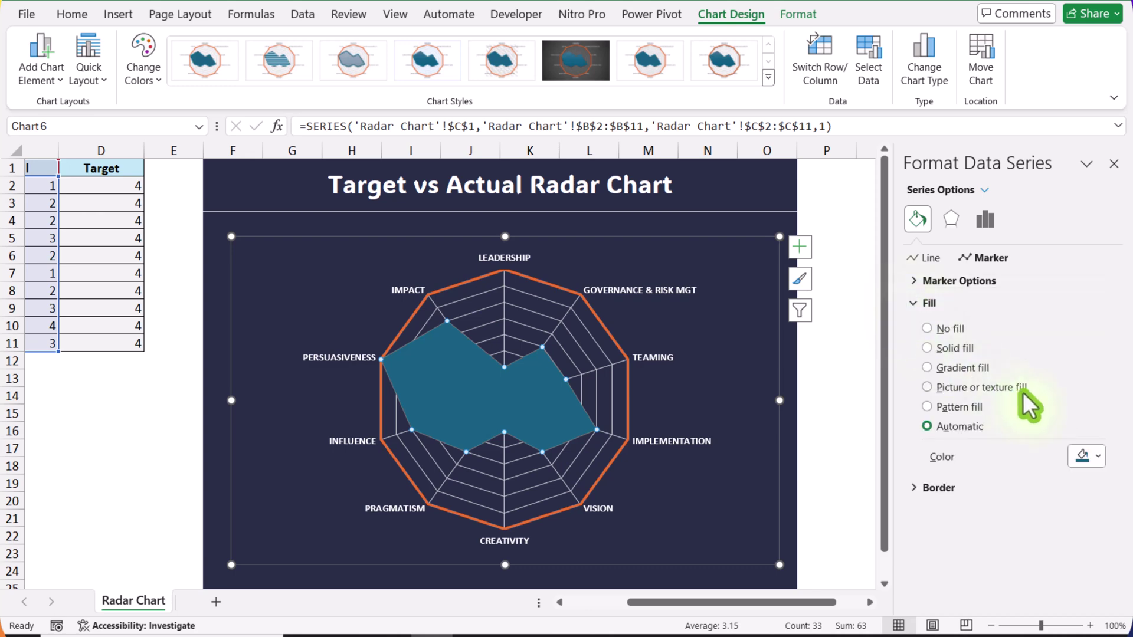
Fill the Actual area with yellow at 60% transparency.
left_click(1089, 461)
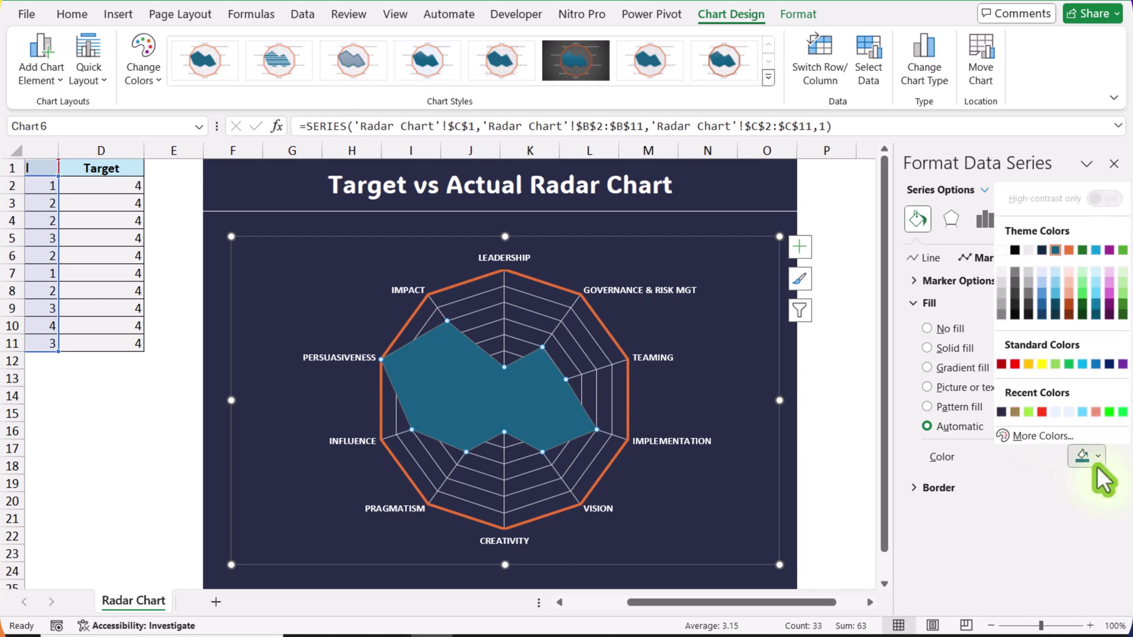
left_click(1029, 364)
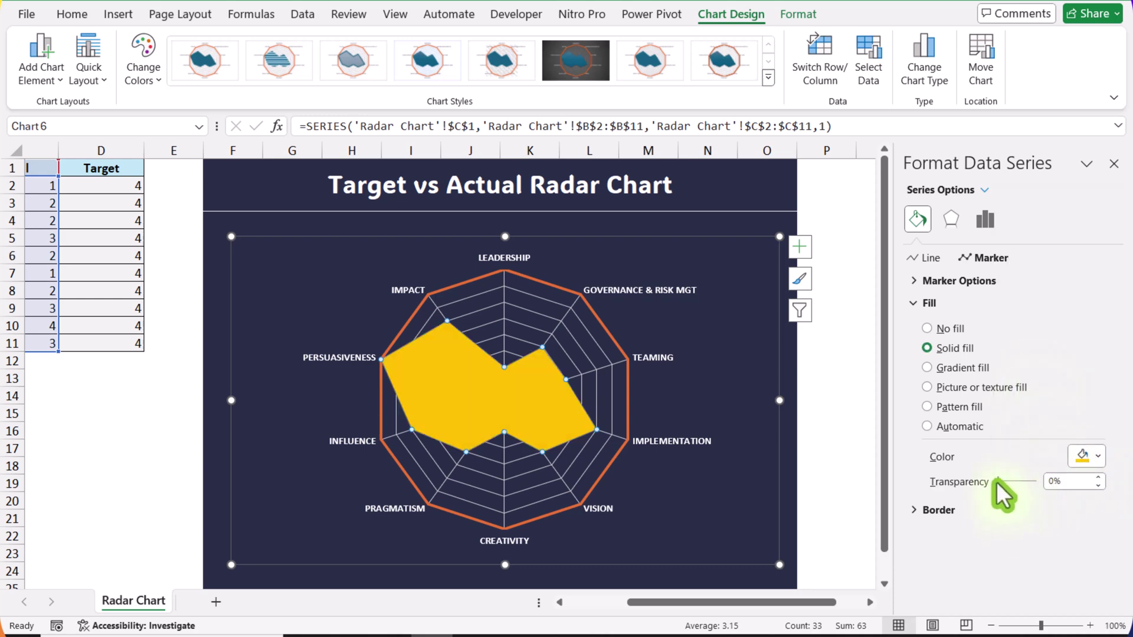
left_click(1076, 483)
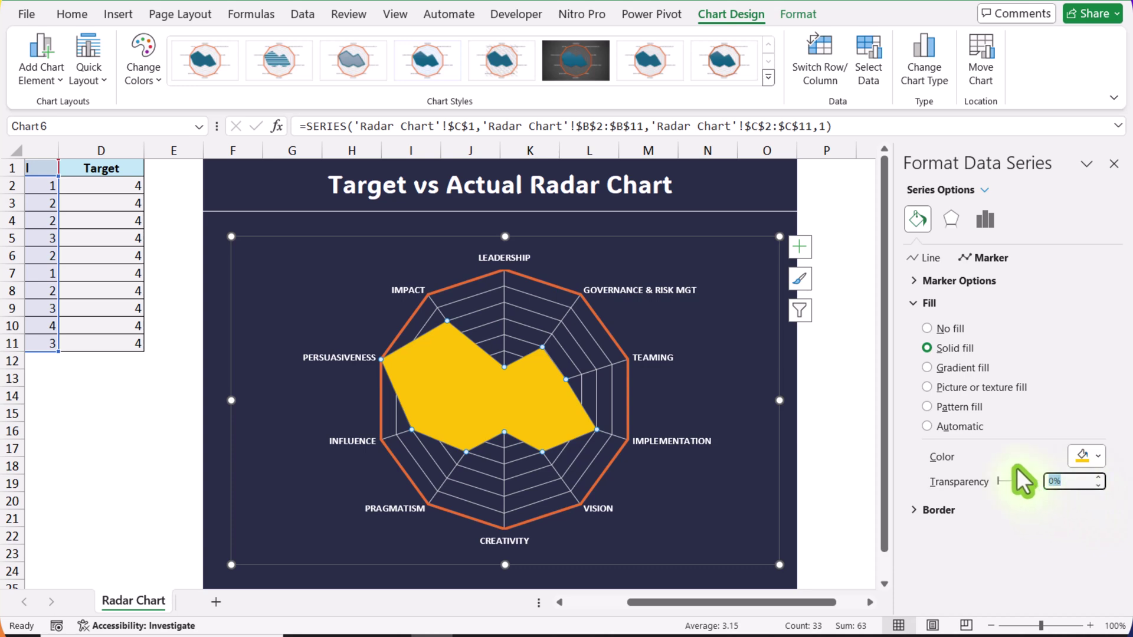
type("60")
key("Return")
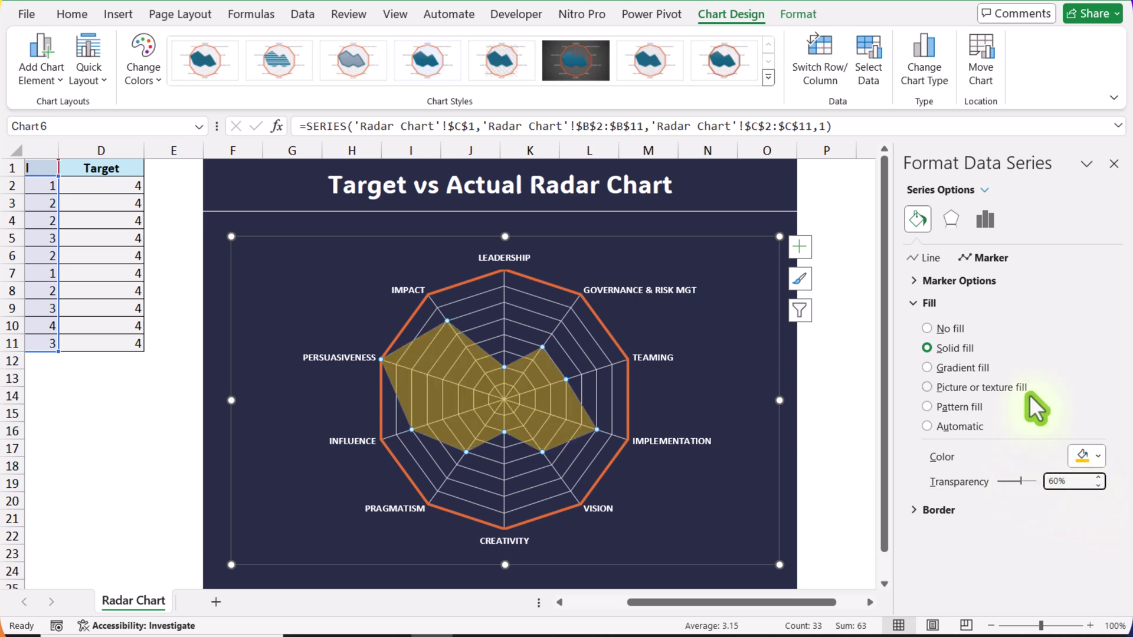
Give the Actual series a solid gold outline 2.5 pt wide.
left_click(929, 260)
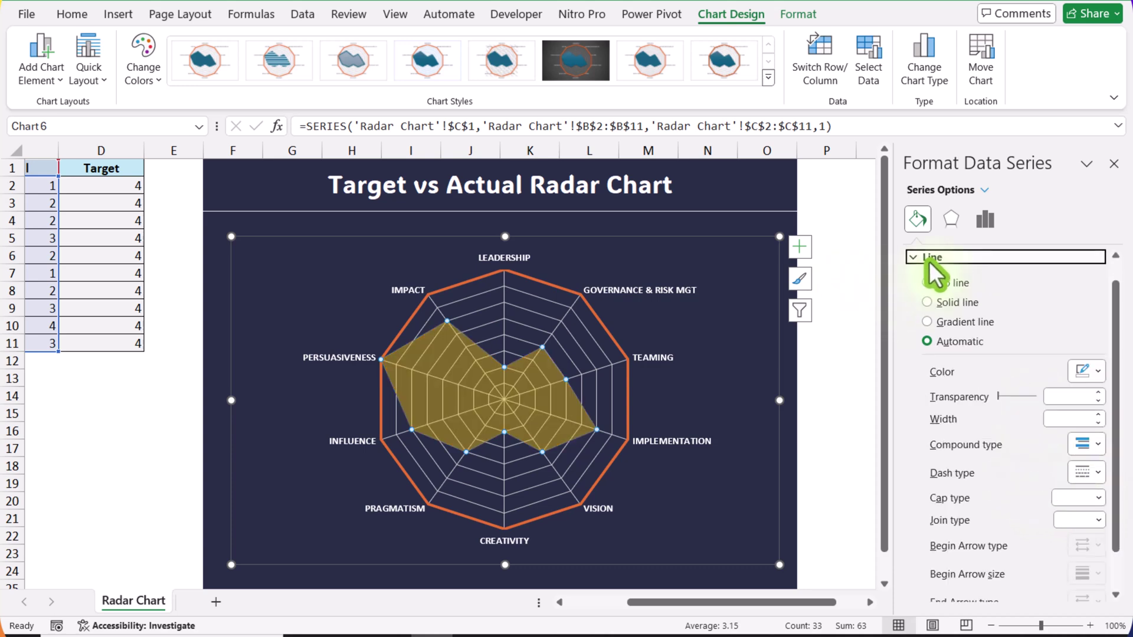
left_click(956, 307)
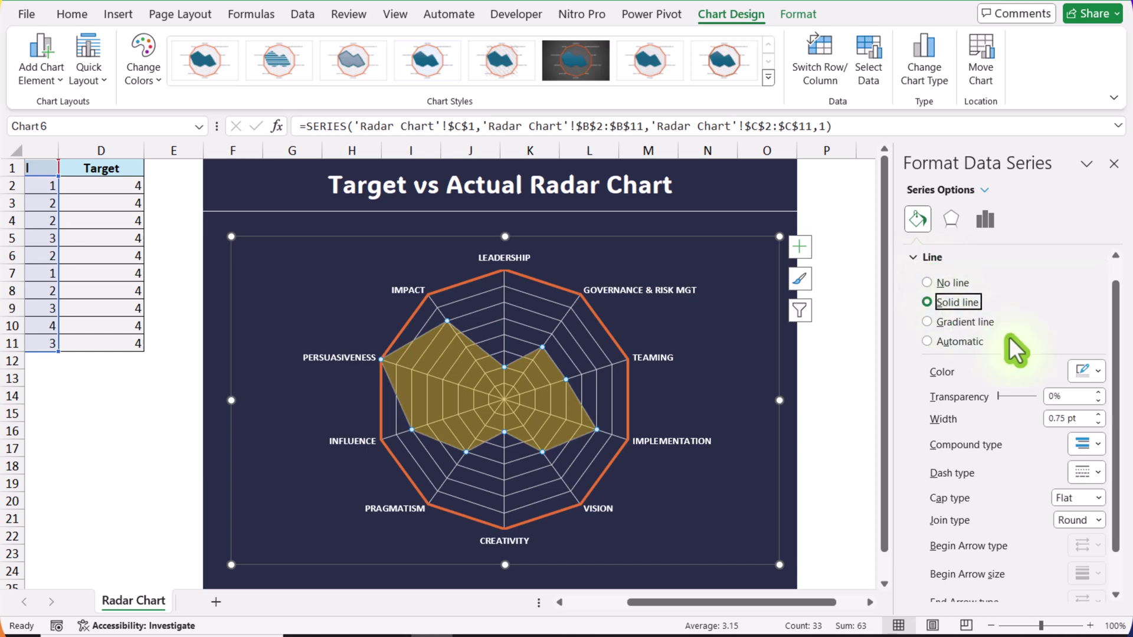
left_click(1098, 371)
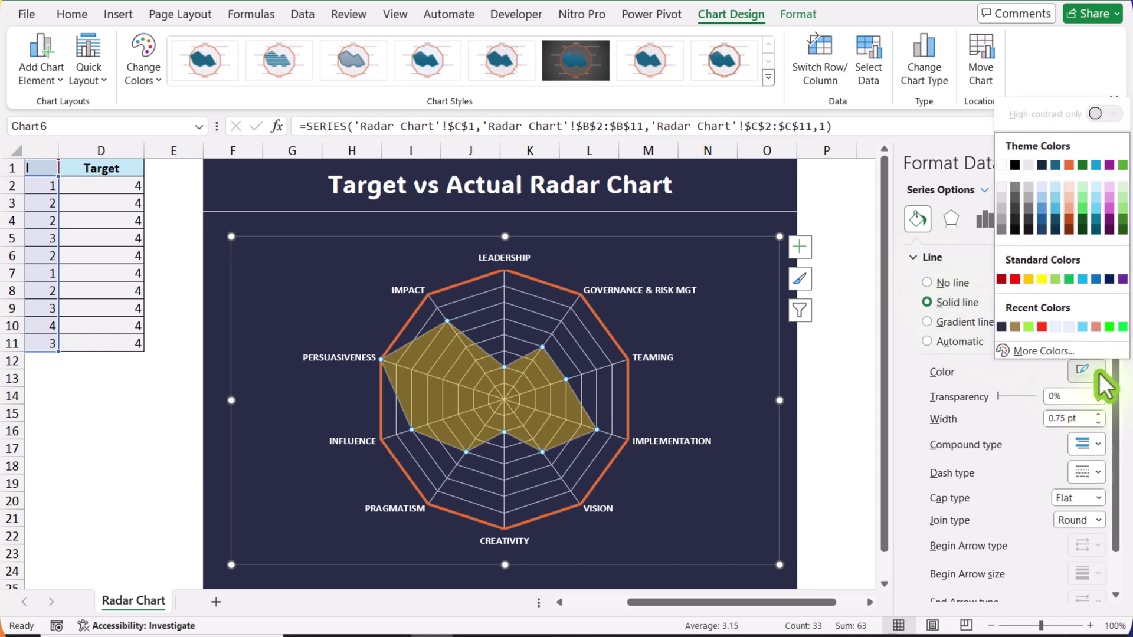
left_click(1027, 279)
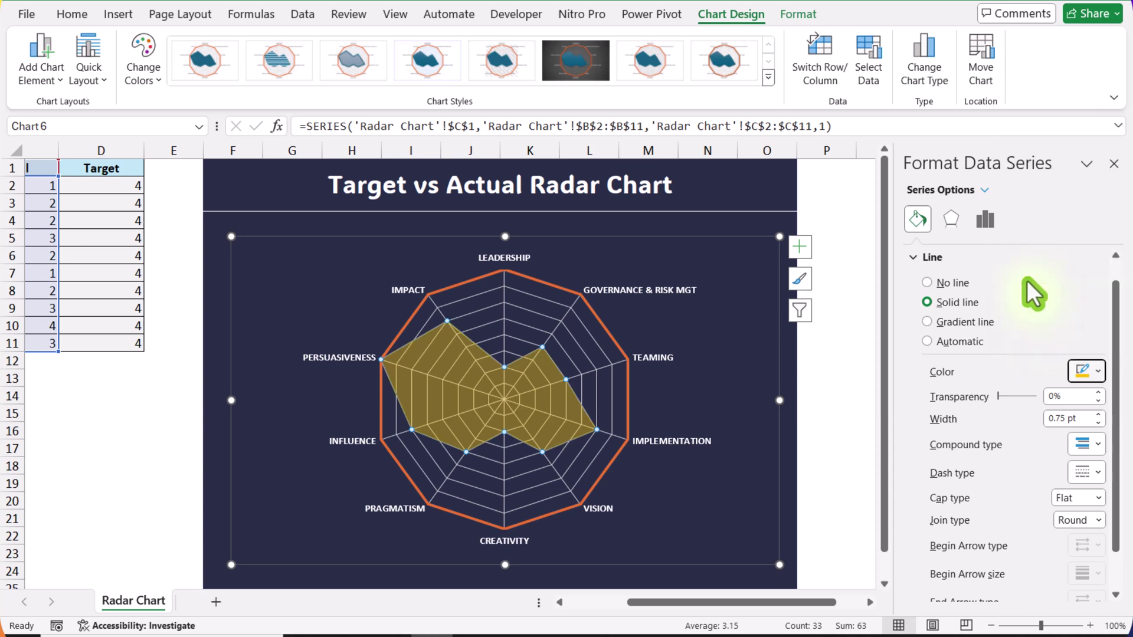
left_click(1089, 419)
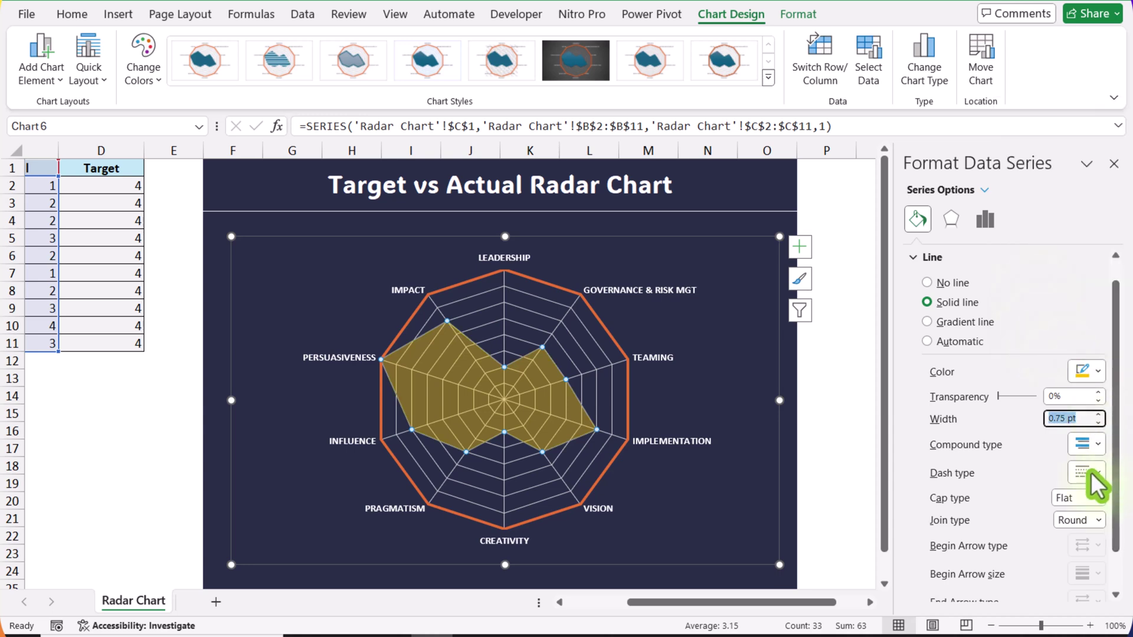
type("2")
key("Return")
left_click(1100, 414)
left_click(1100, 414)
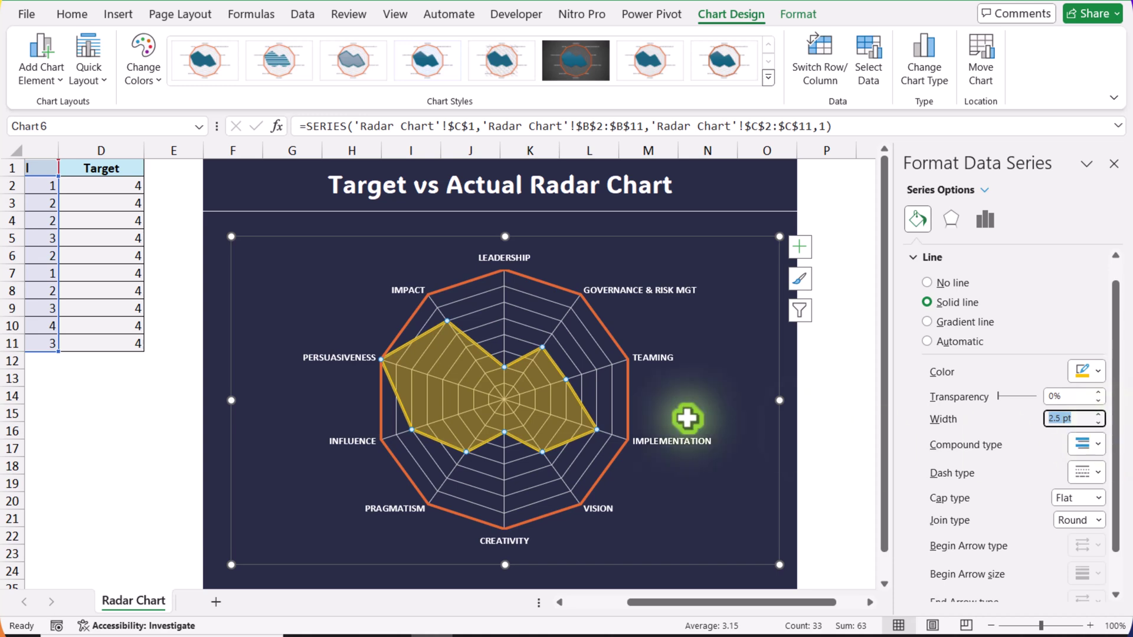
Reapply the yellow-gold colour to the Actual outline.
left_click(1086, 372)
left_click(1014, 331)
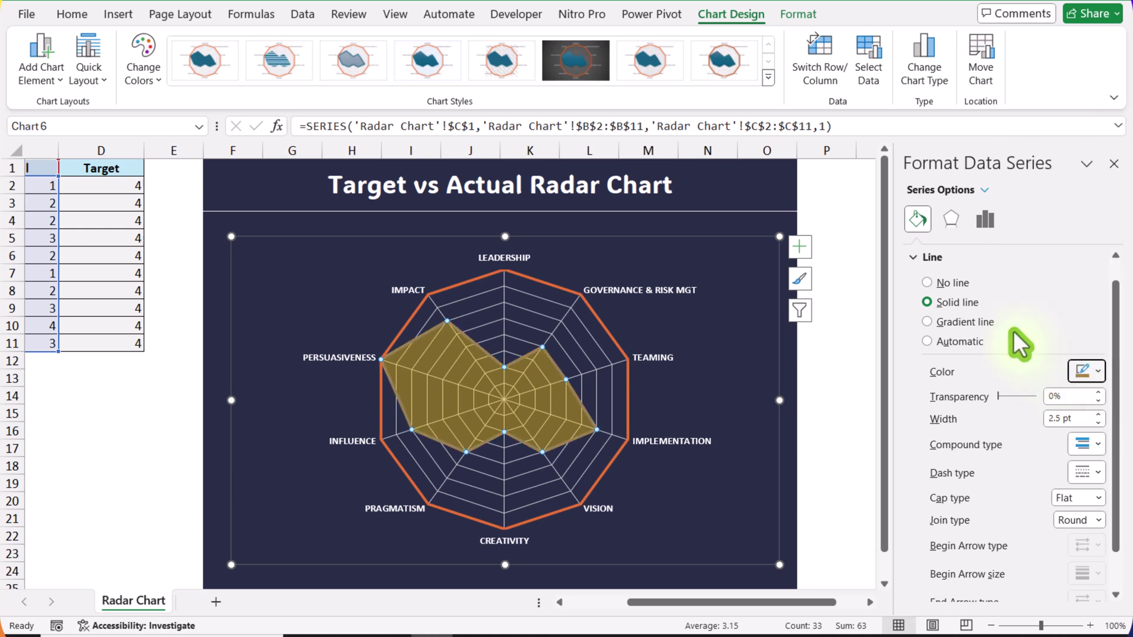
left_click(1092, 370)
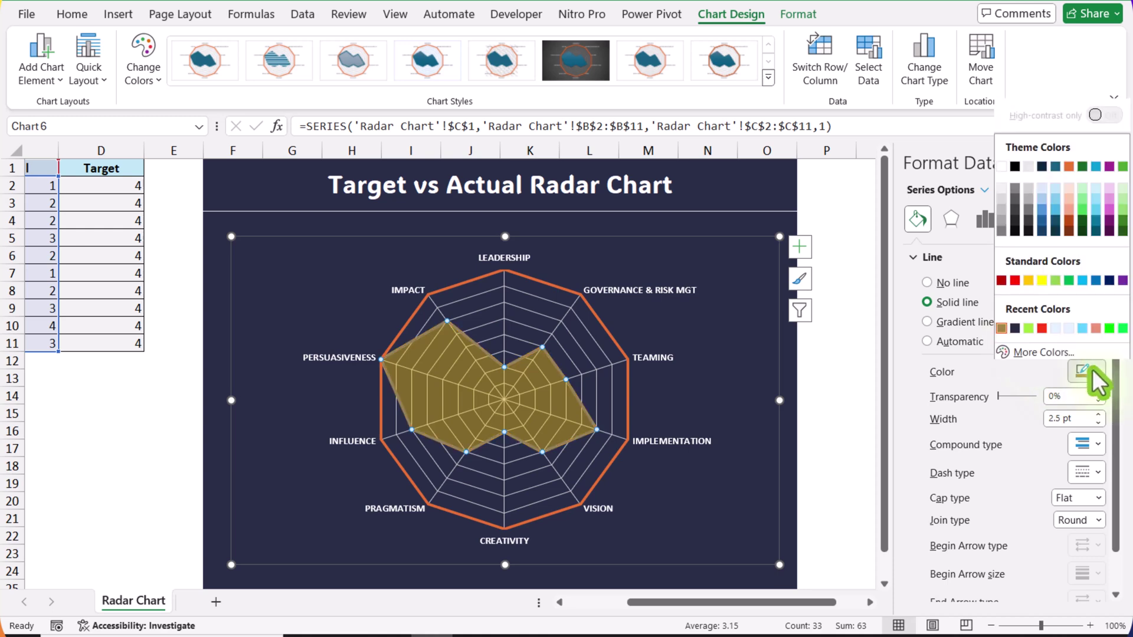
left_click(1032, 282)
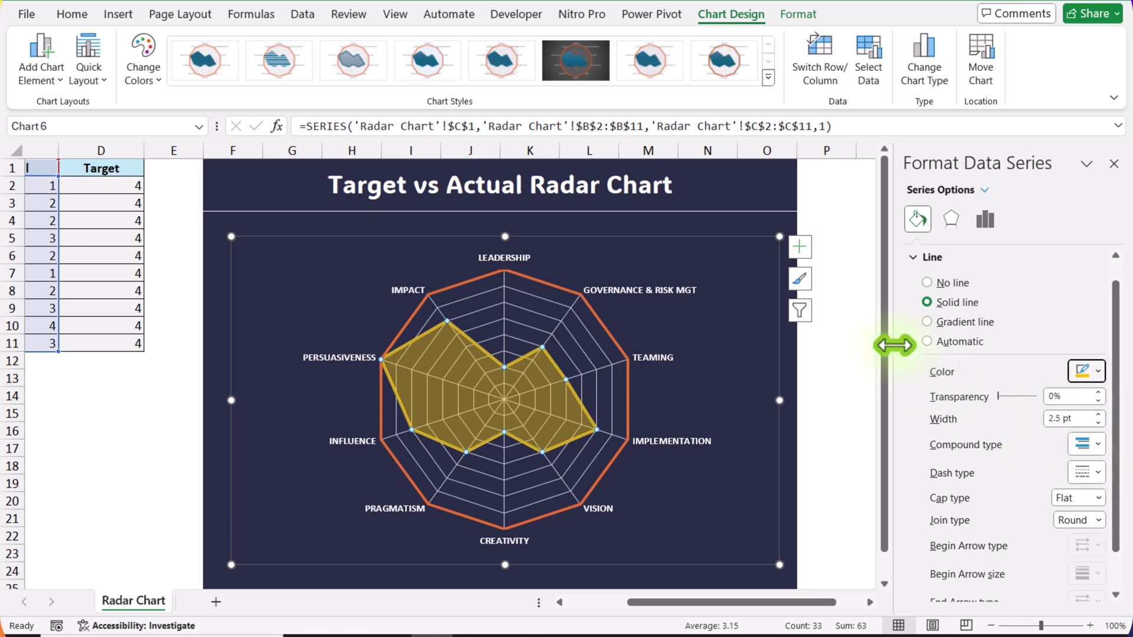
Select the Target series from the chart elements list.
left_click(788, 14)
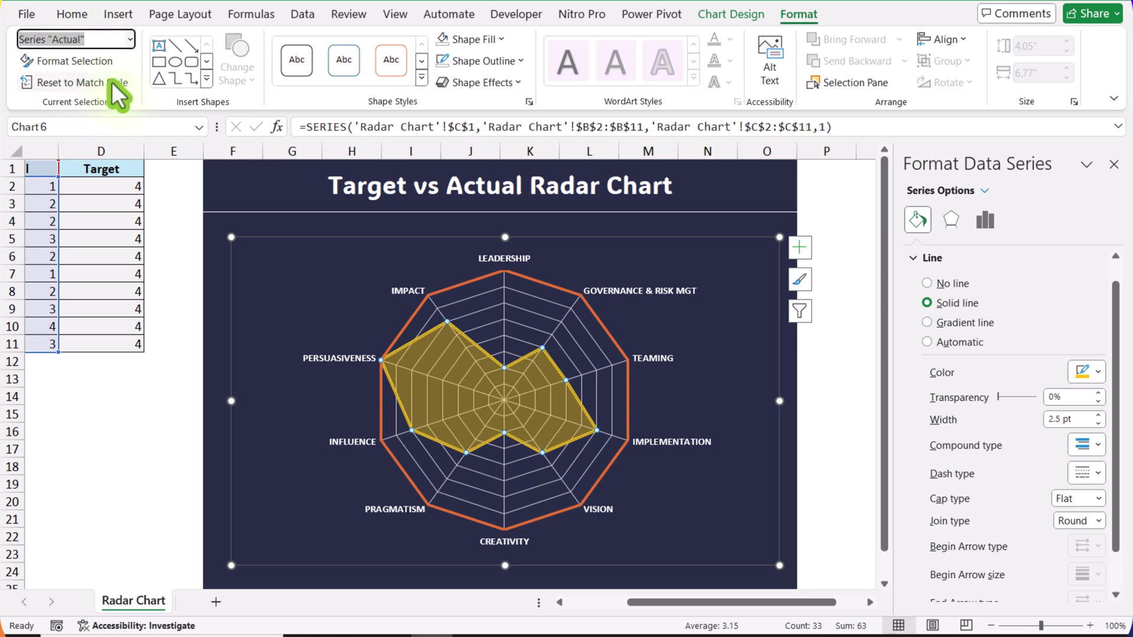
left_click(128, 39)
left_click(115, 163)
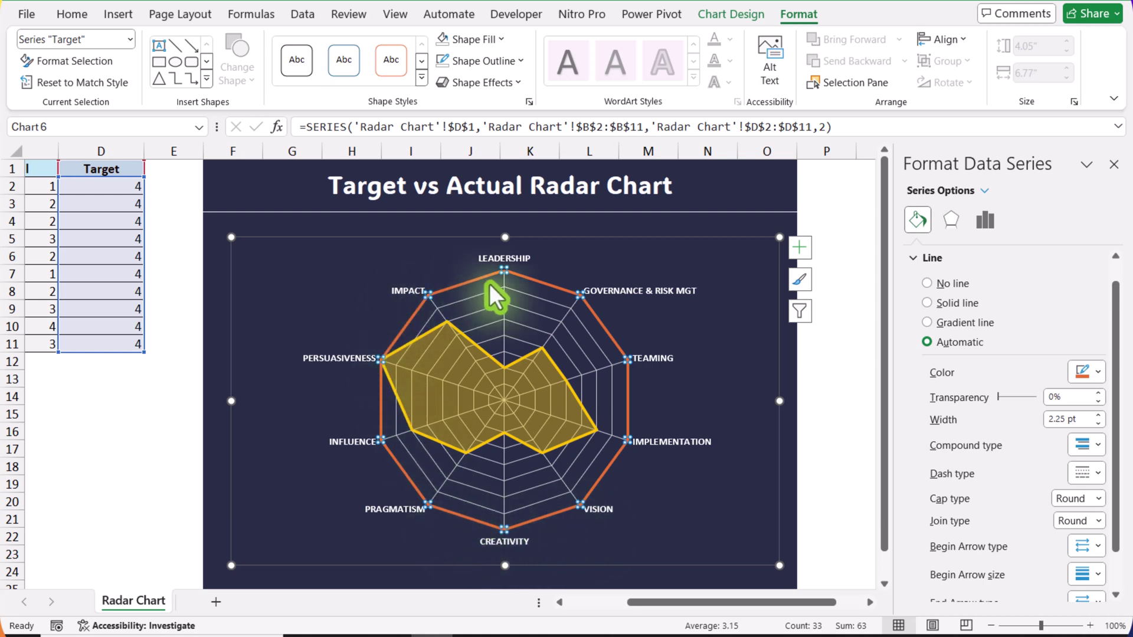
Give the Target series a solid white outline thickened to 3 pt.
left_click(947, 302)
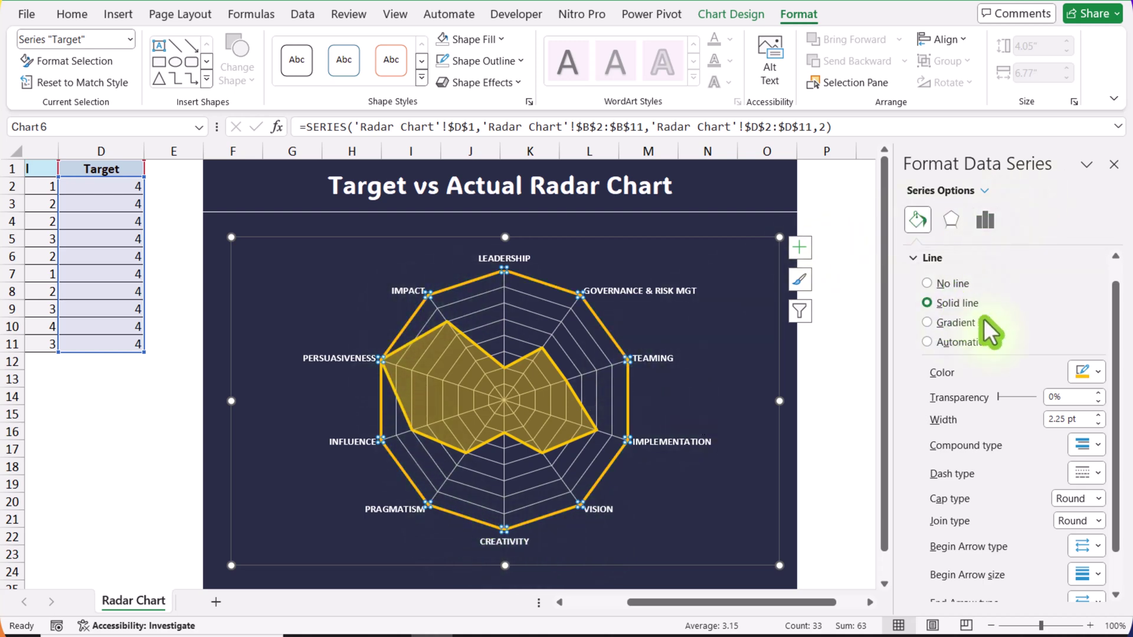
left_click(1098, 372)
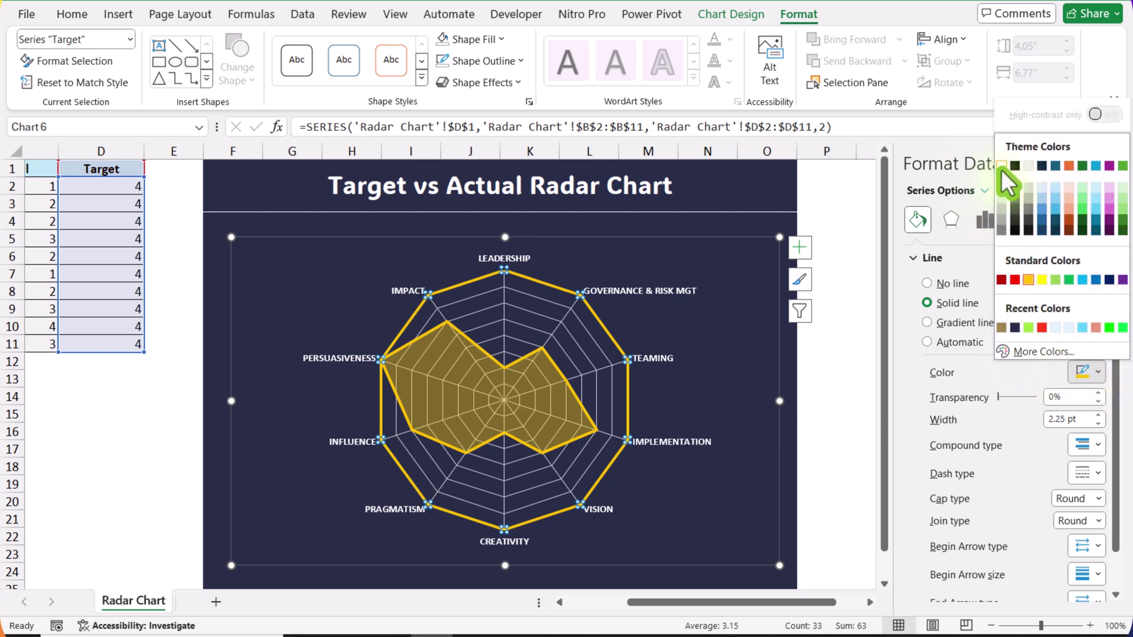
left_click(1002, 167)
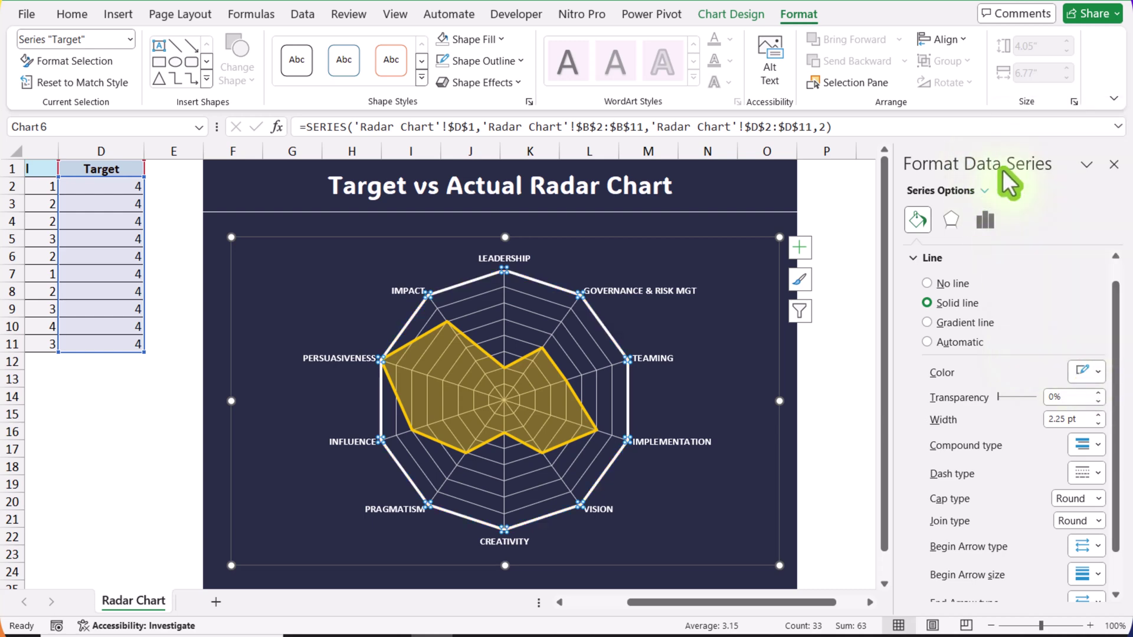
left_click(1099, 415)
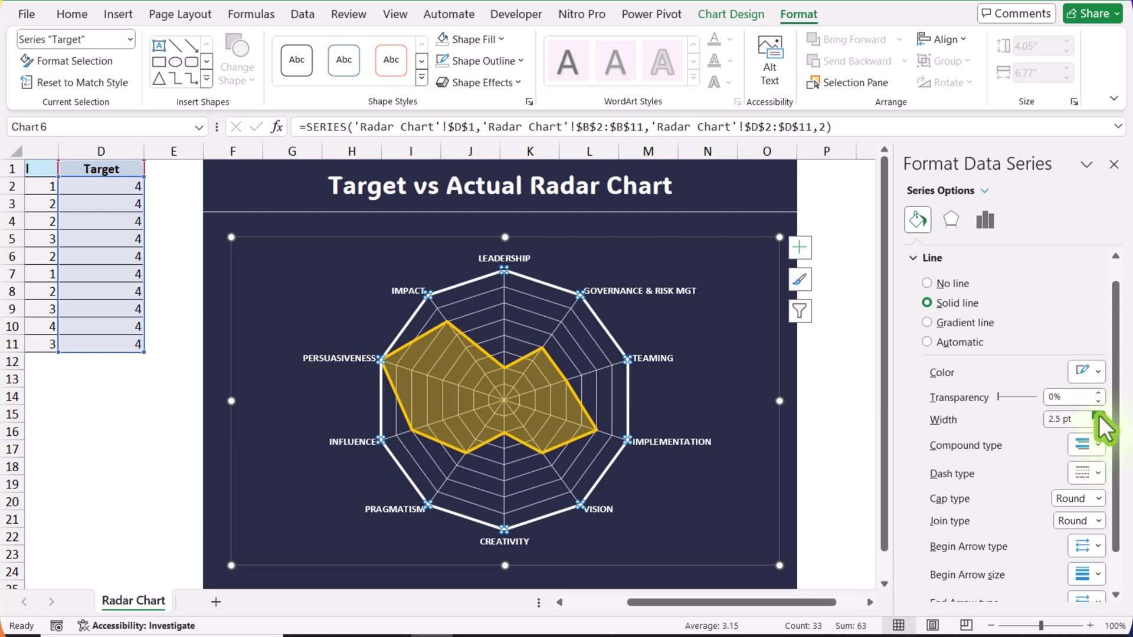
left_click(1099, 416)
left_click(1099, 415)
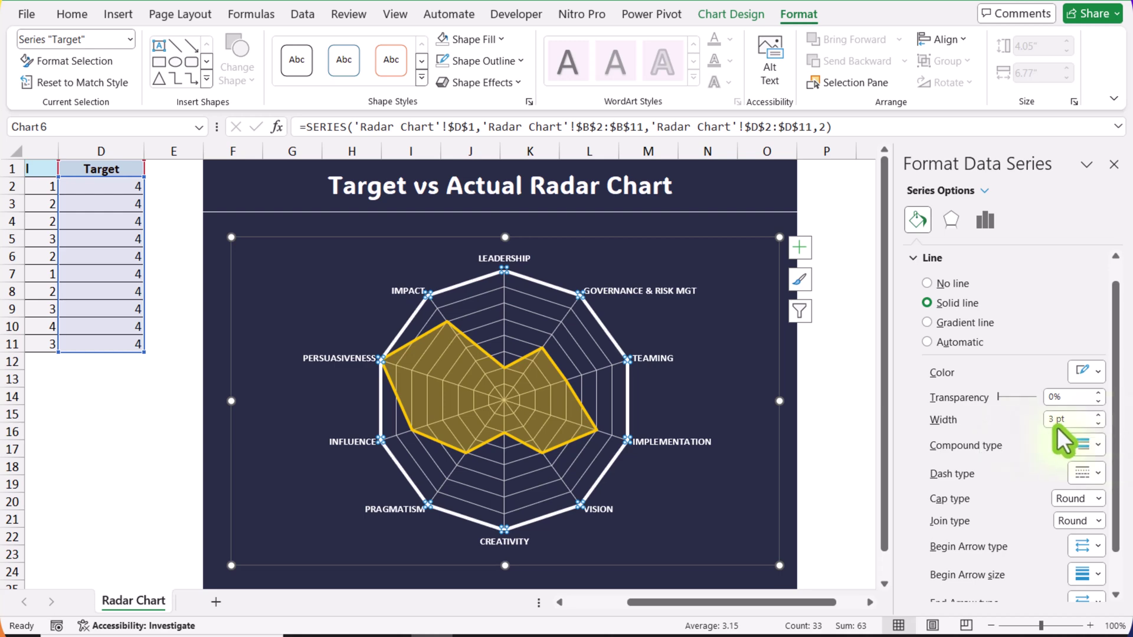
Close the formatting pane, deselect the chart, scroll left and widen column A.
left_click(1113, 164)
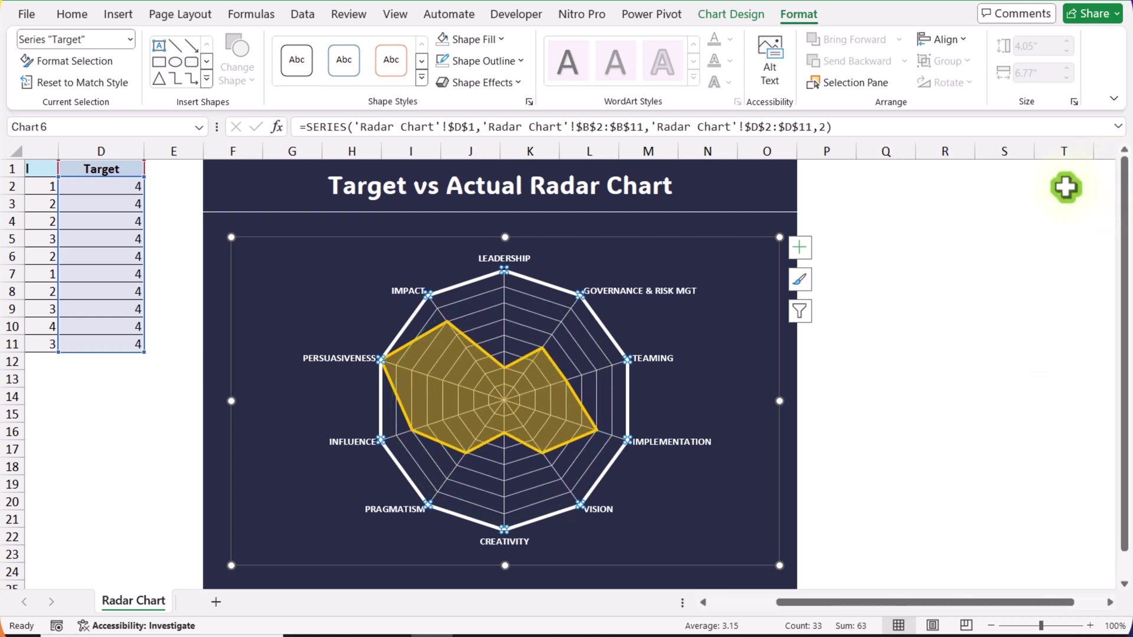
left_click(946, 208)
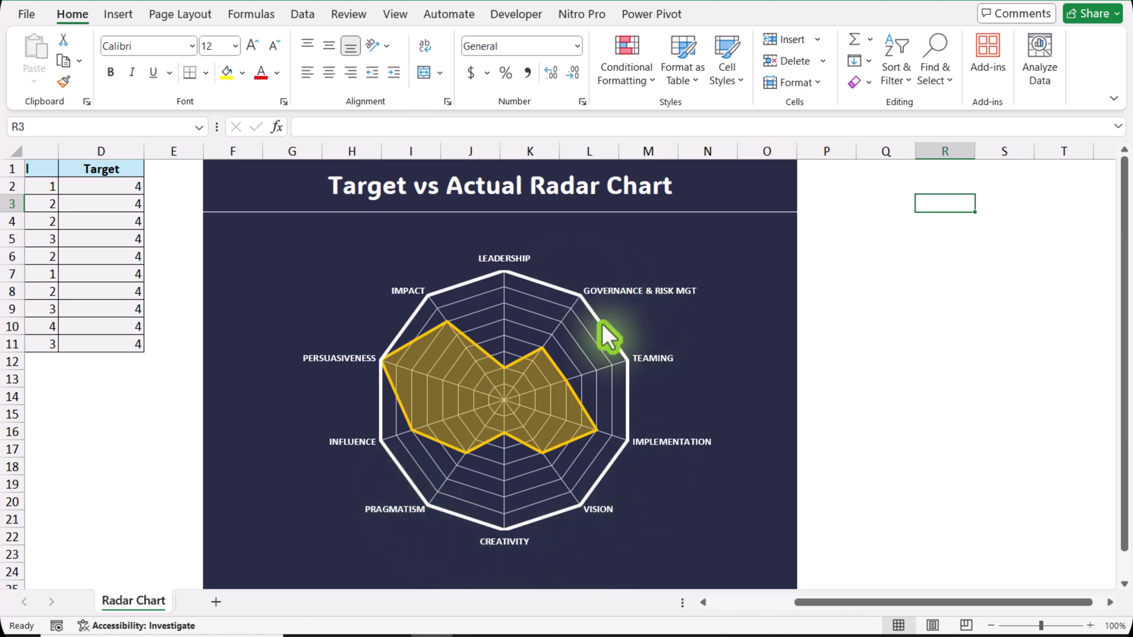
left_click_drag(823, 603, 708, 604)
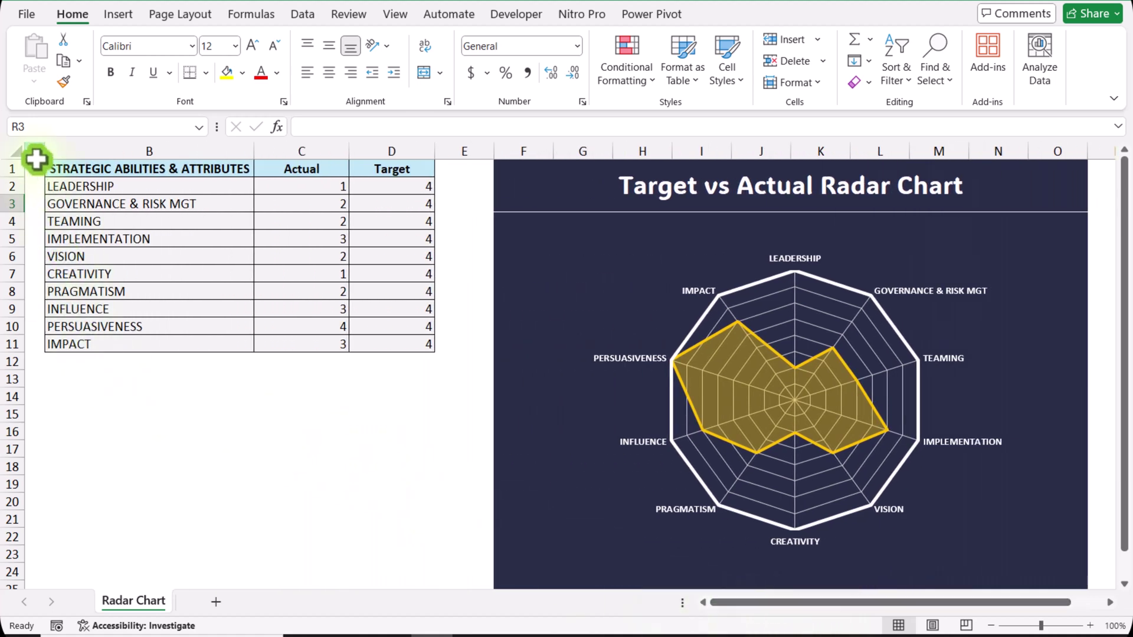
left_click_drag(45, 152, 130, 172)
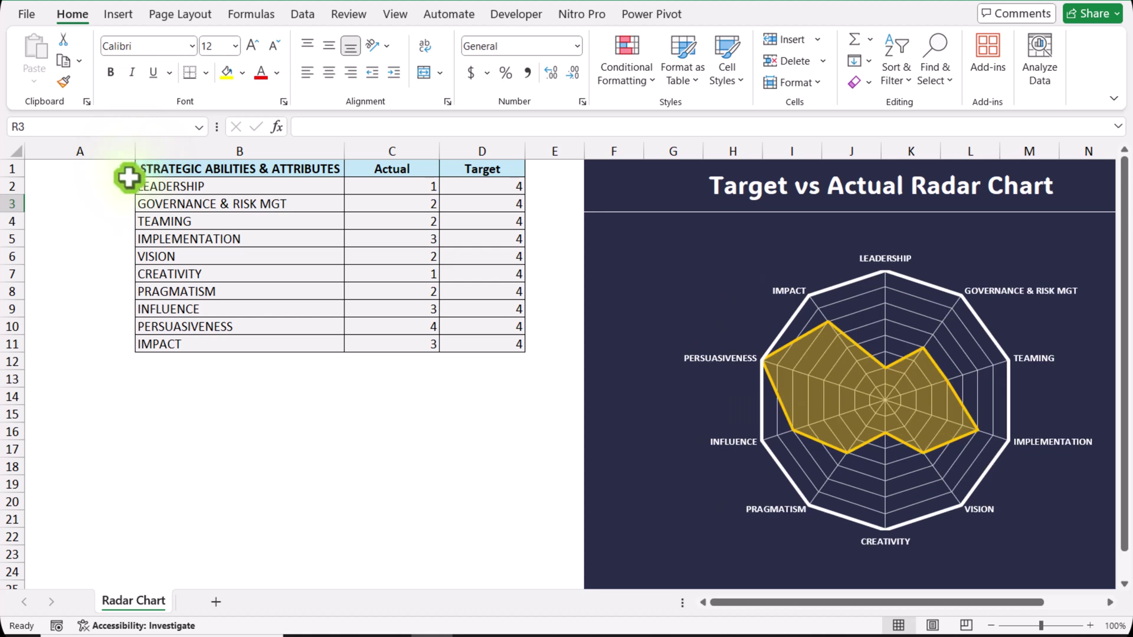
Enter the heading 'Helper' in cell A1.
left_click(58, 196)
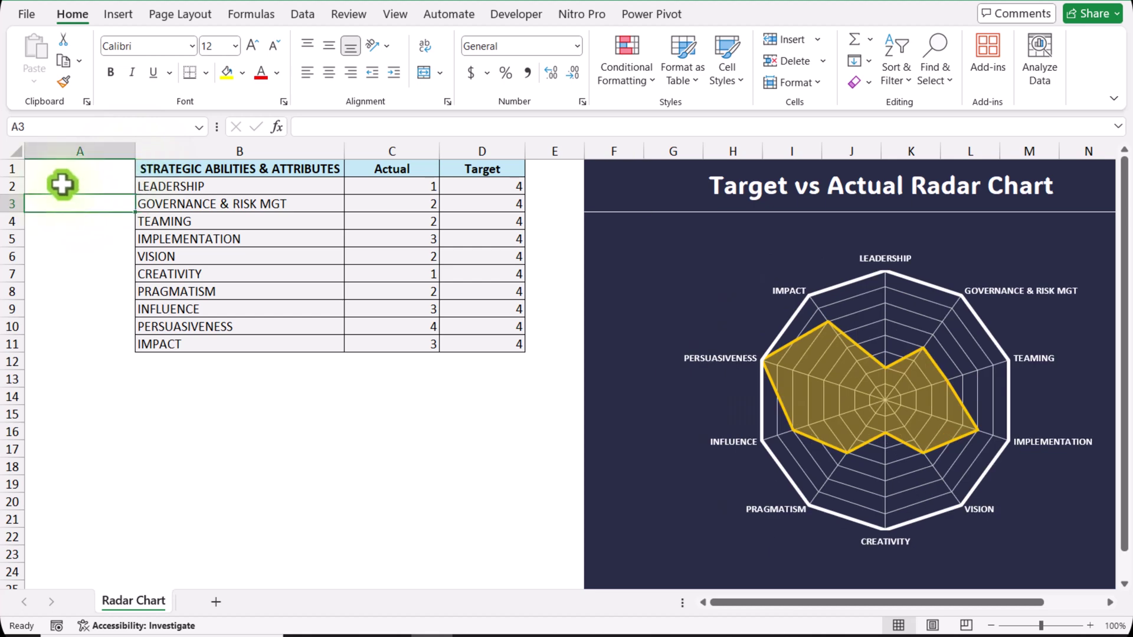
left_click(63, 166)
type("Help")
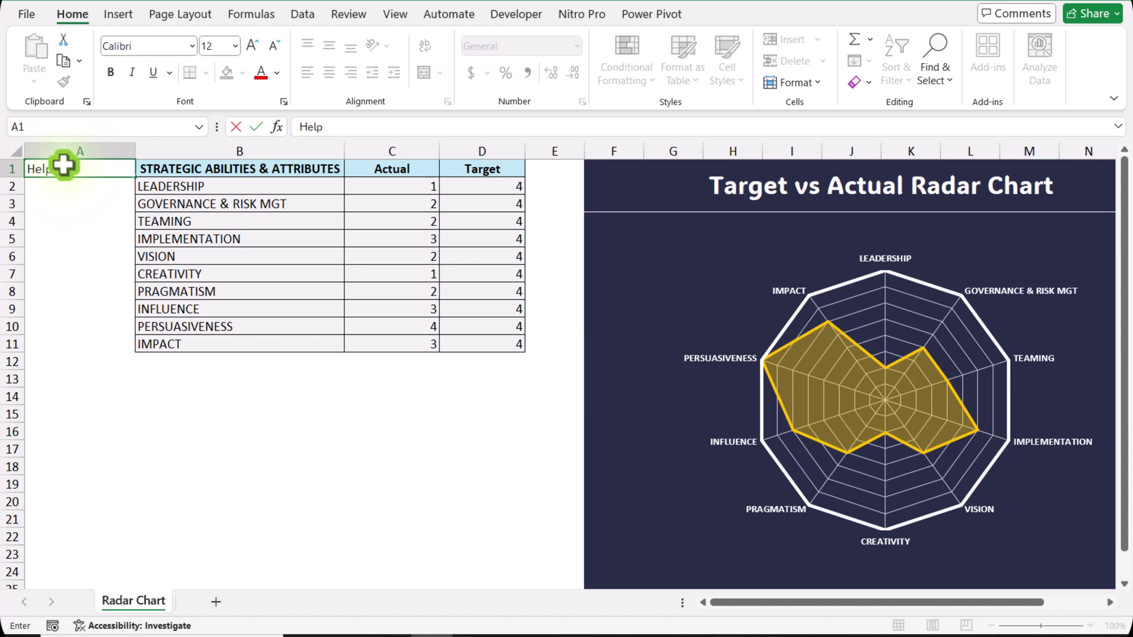
key("Return")
Enter =" "&B2&" " in A2 and fill it down to A11.
type("=\"     \"&")
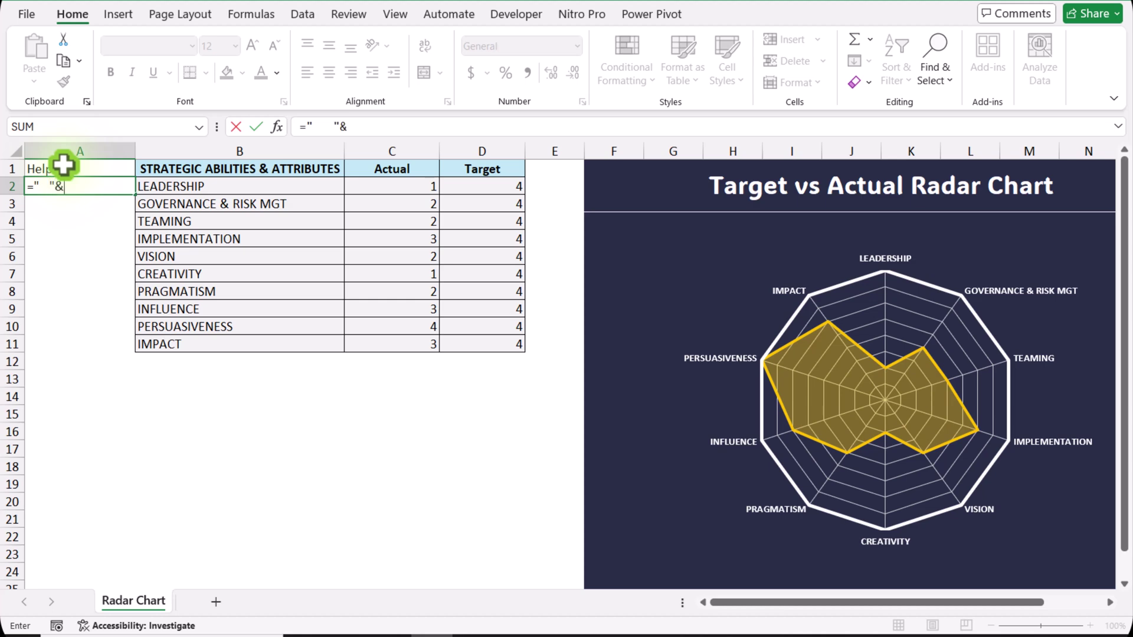
left_click(196, 187)
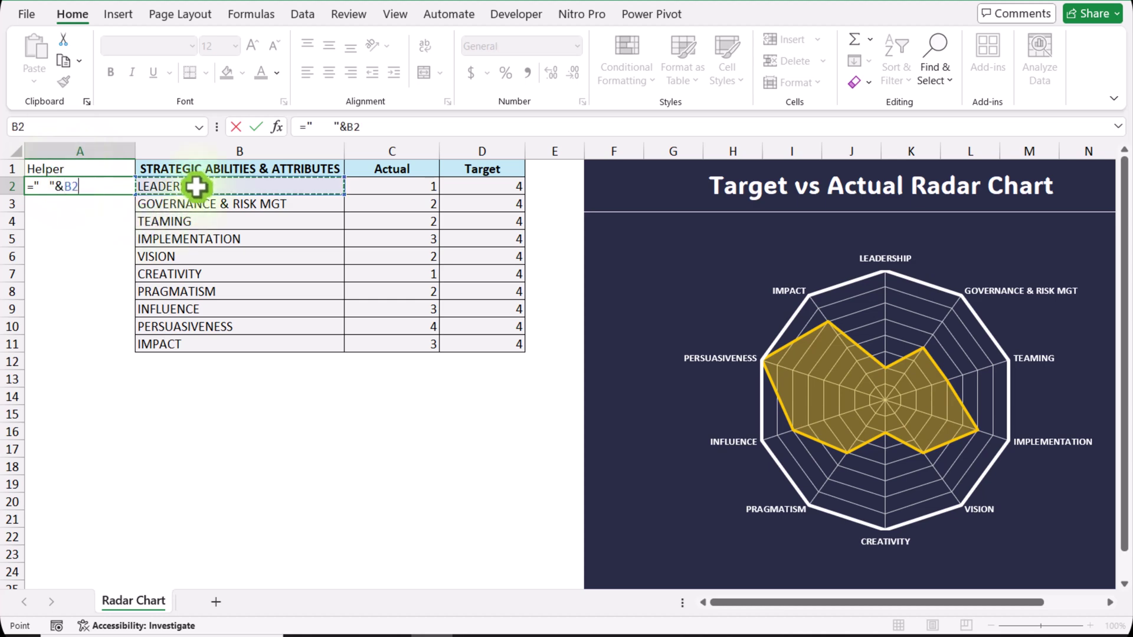
type("&")
key("Return")
left_click(161, 220)
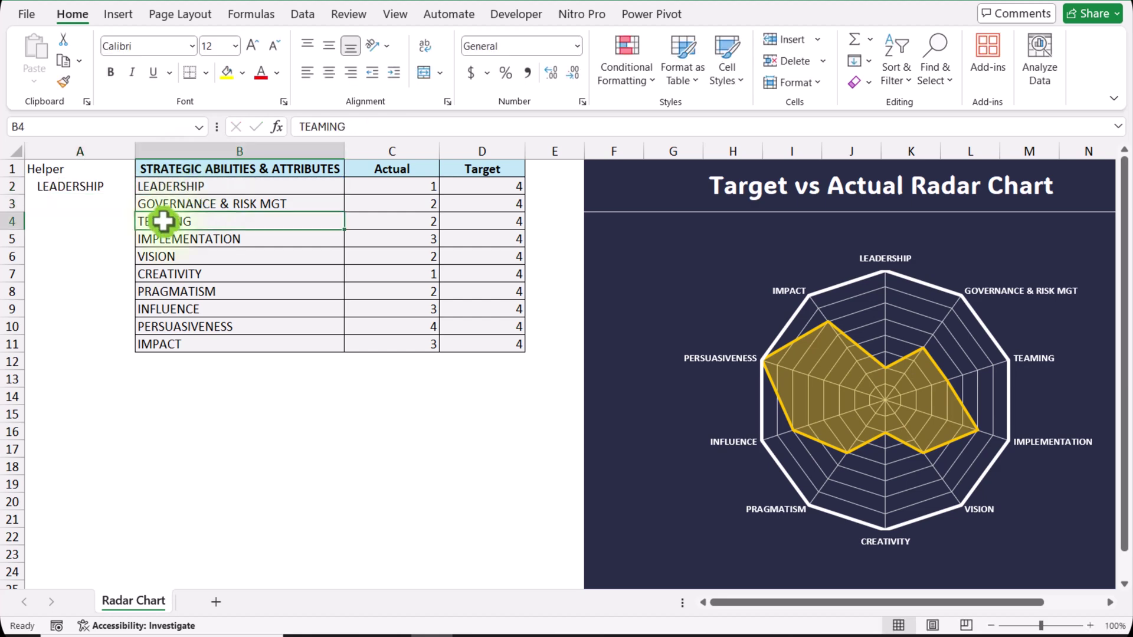
left_click(109, 184)
left_click_drag(137, 199, 126, 346)
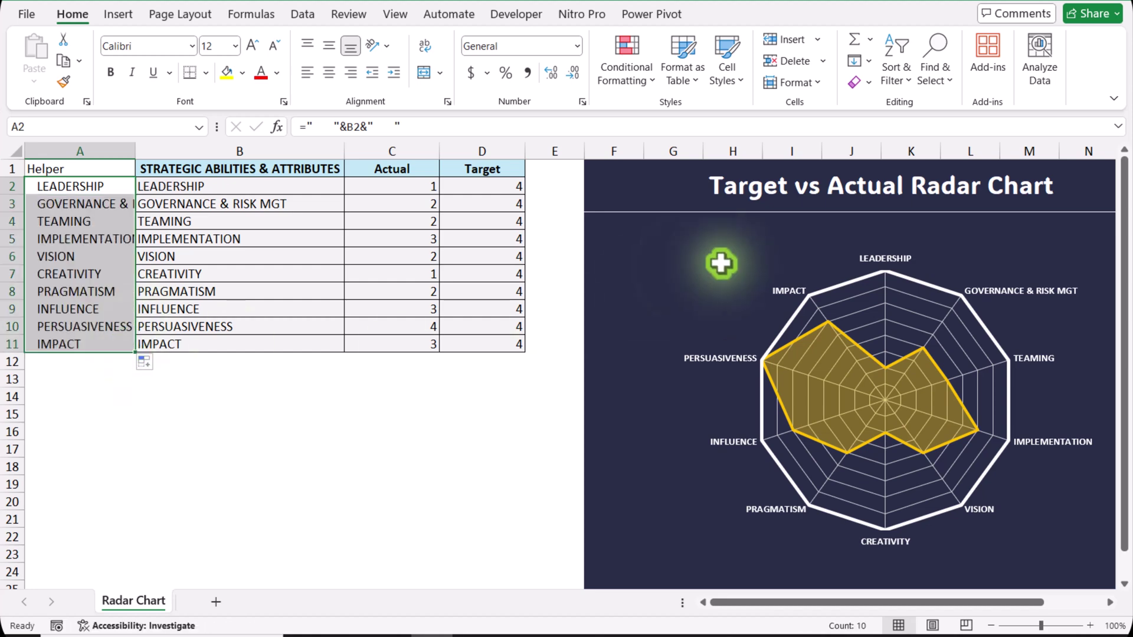
Point the radar chart's horizontal axis labels to the Helper range A2:A11 via Select Data.
left_click(798, 306)
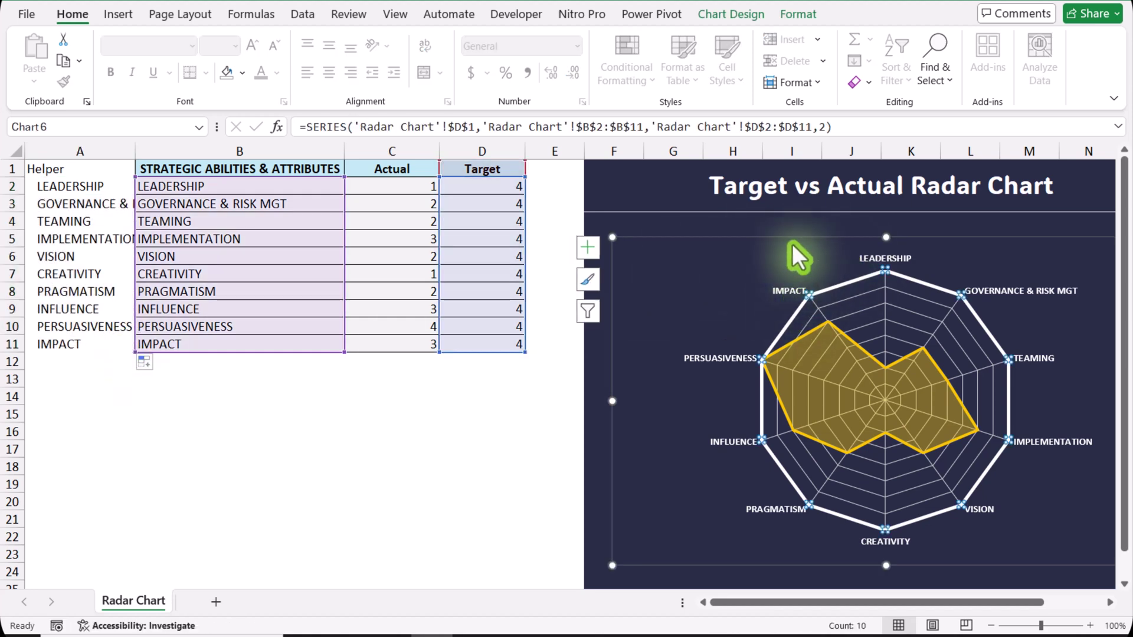
left_click(746, 13)
left_click(869, 64)
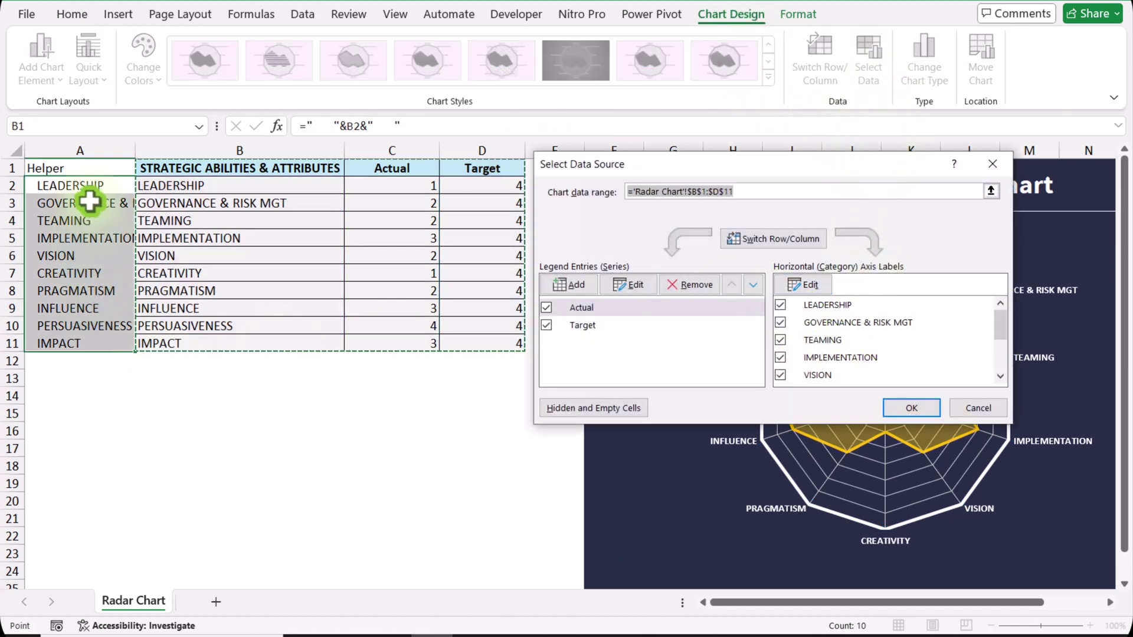
left_click(824, 291)
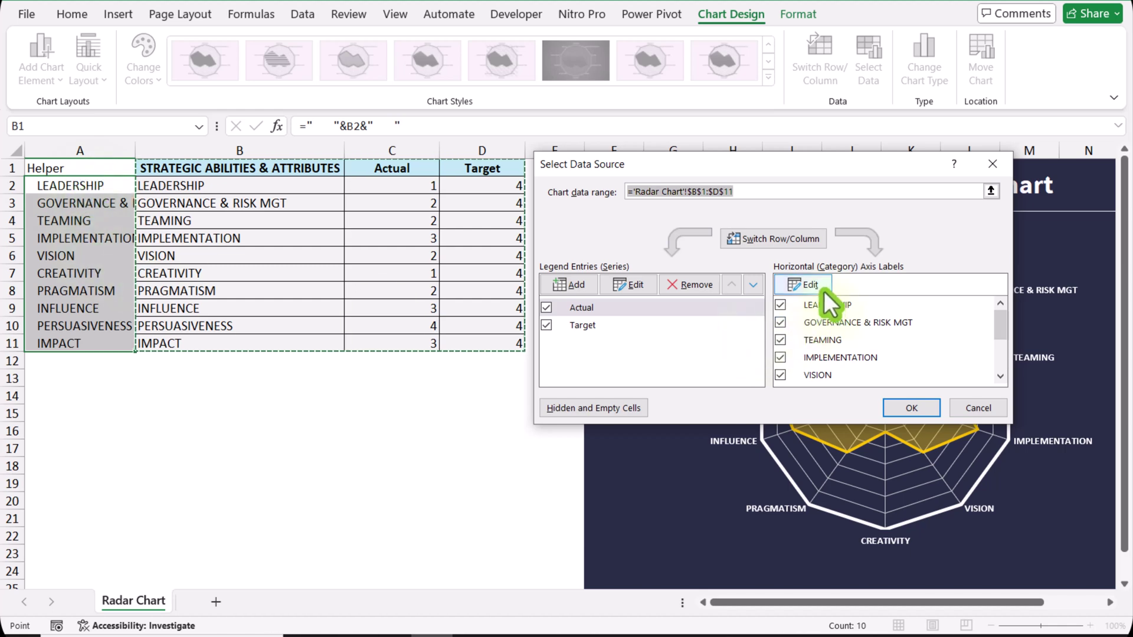
left_click(824, 291)
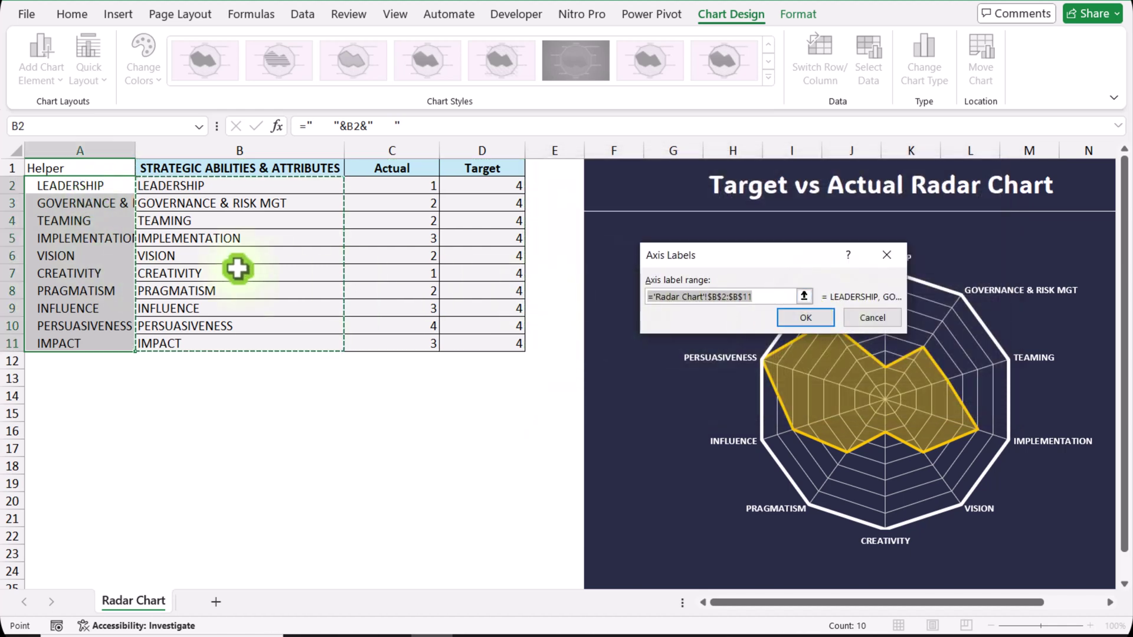
left_click_drag(100, 187, 94, 344)
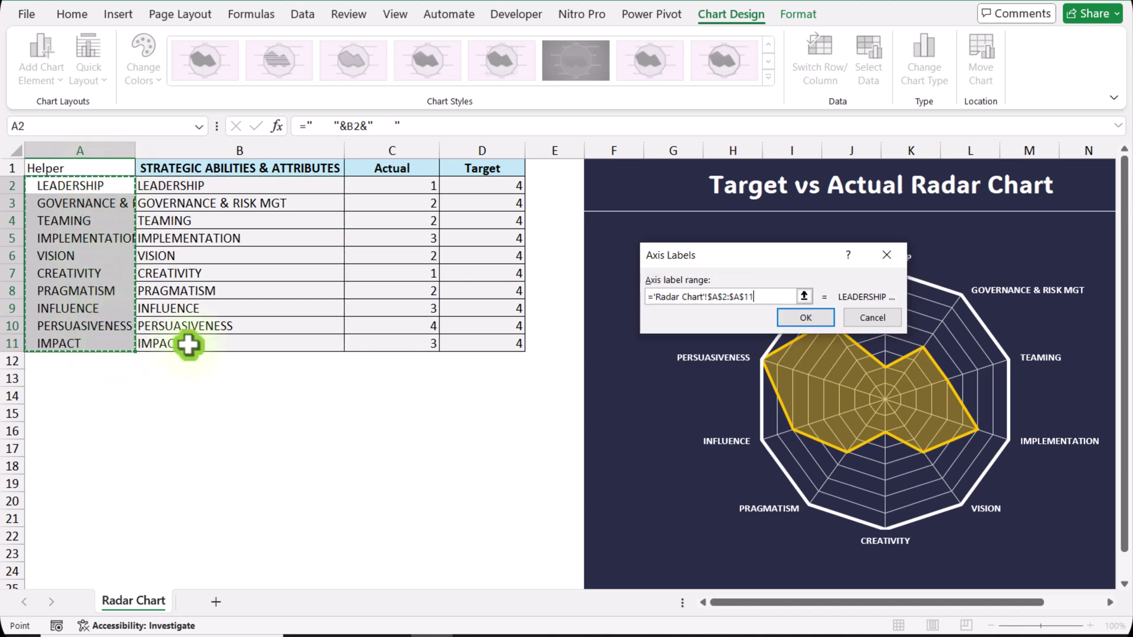
left_click(818, 319)
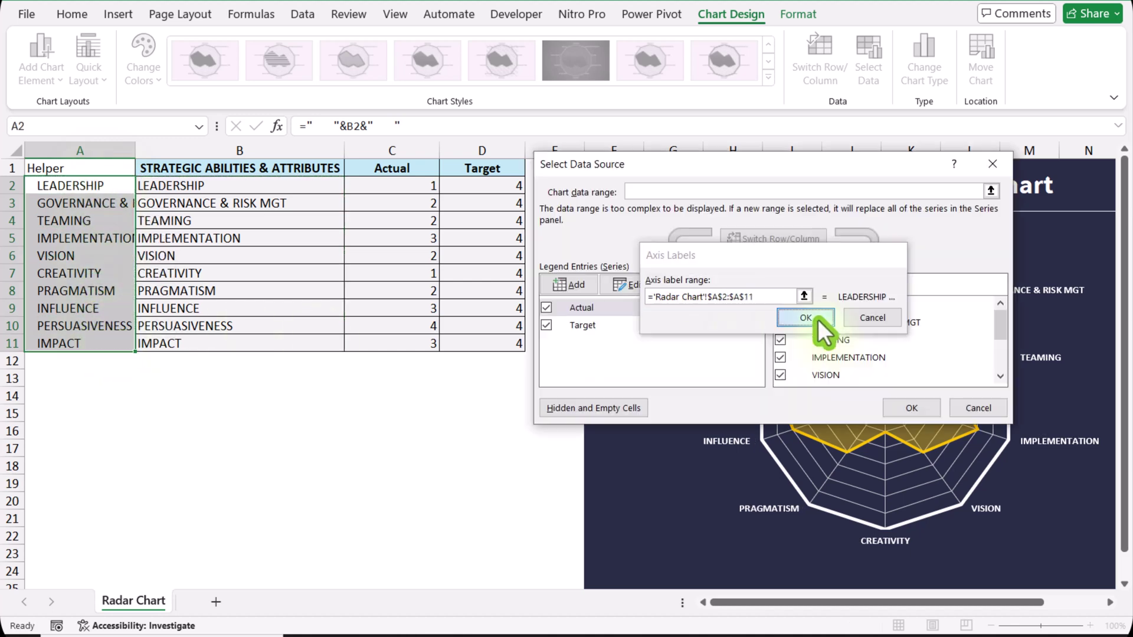
Apply the new category label range to the chart and deselect it.
left_click(924, 402)
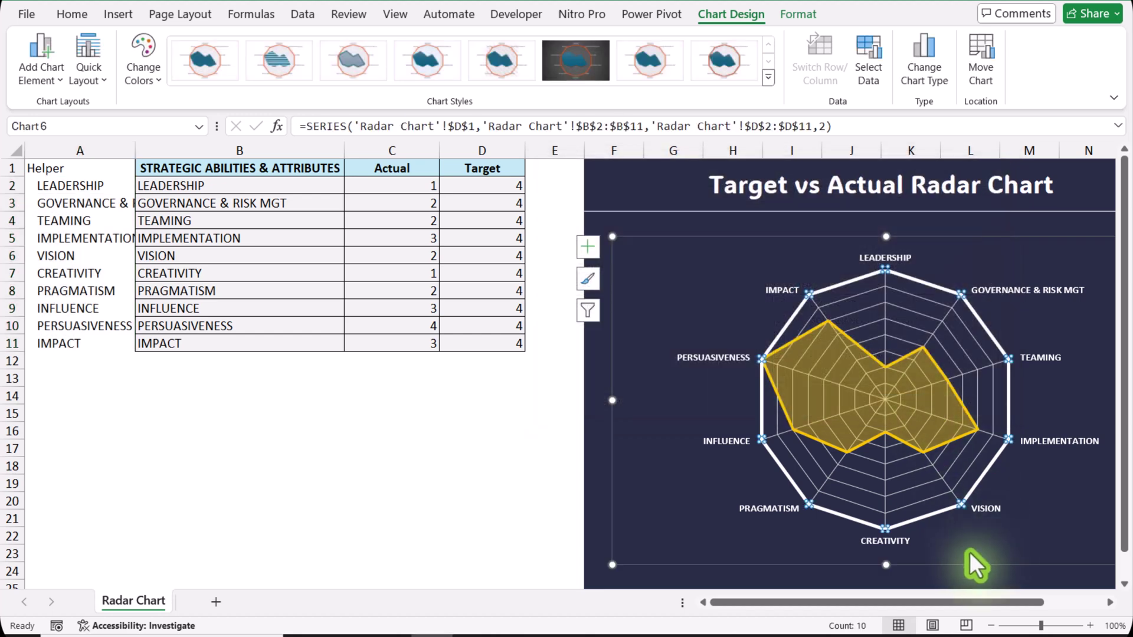
scroll(827, 584, "right", 2)
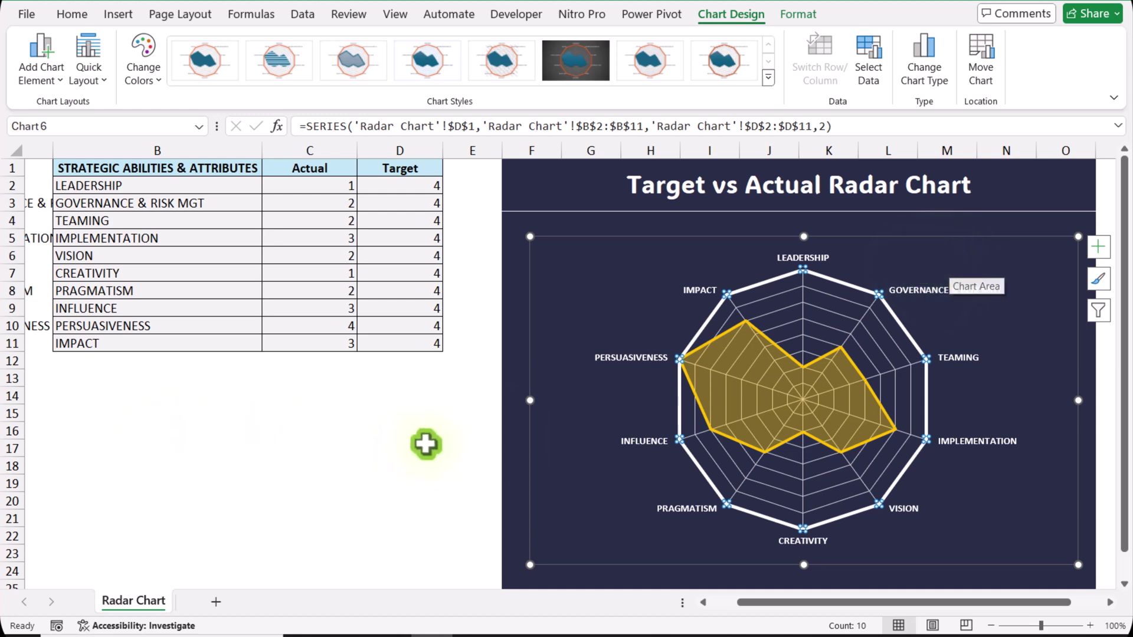
left_click(401, 428)
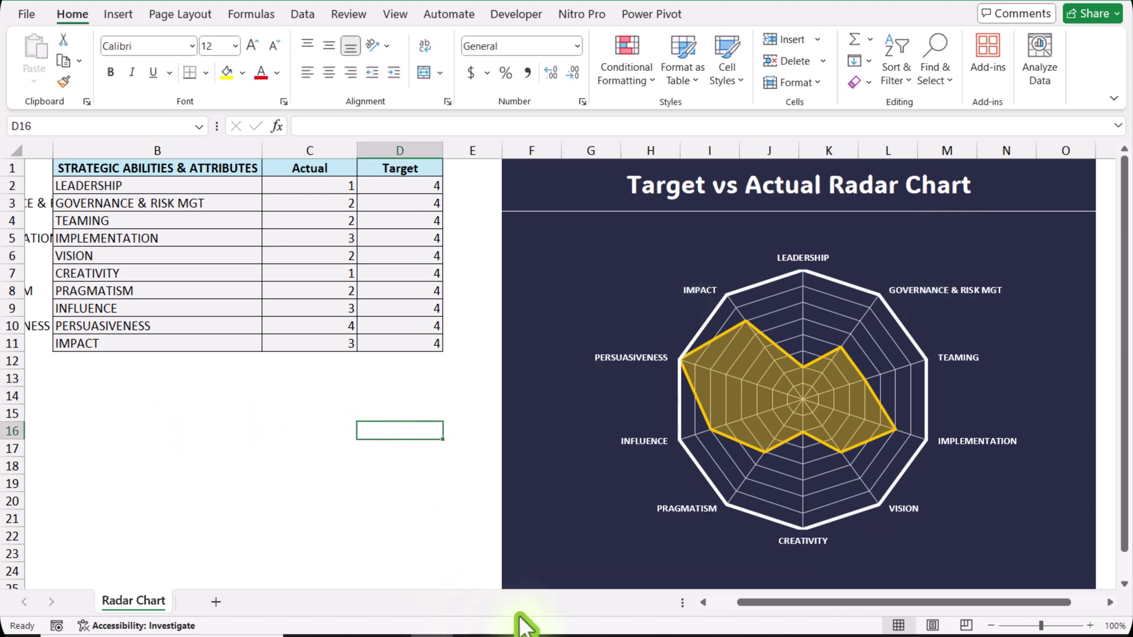
left_click_drag(767, 605, 714, 595)
Add more leading spaces to the A2 Helper formula and fill it down to A11.
left_click(45, 189)
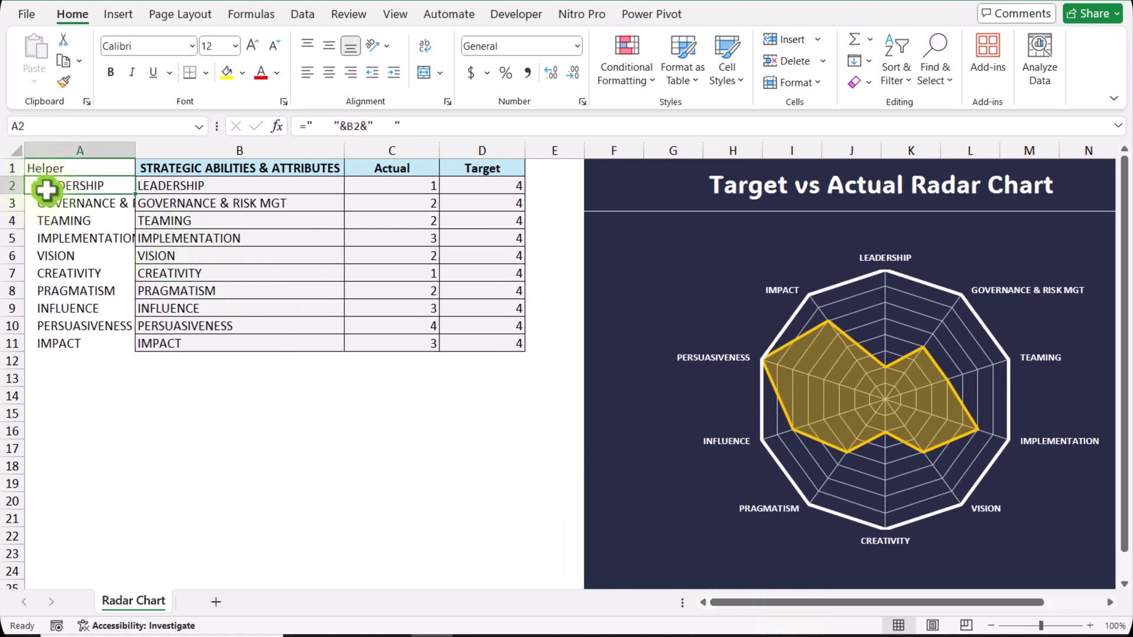
left_click(322, 126)
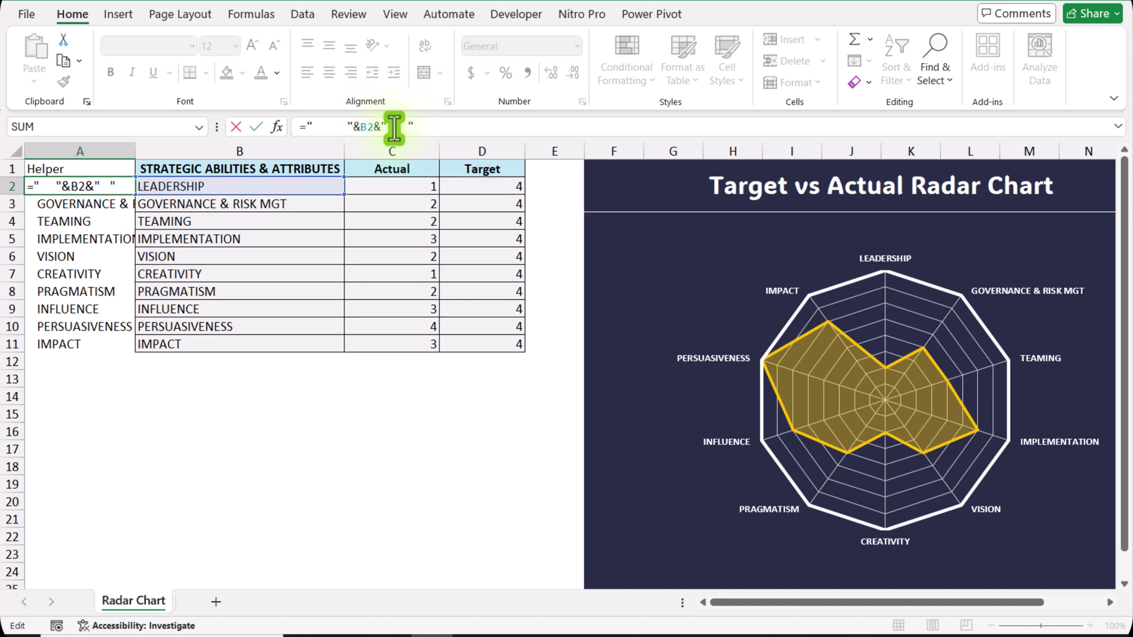
key("Return")
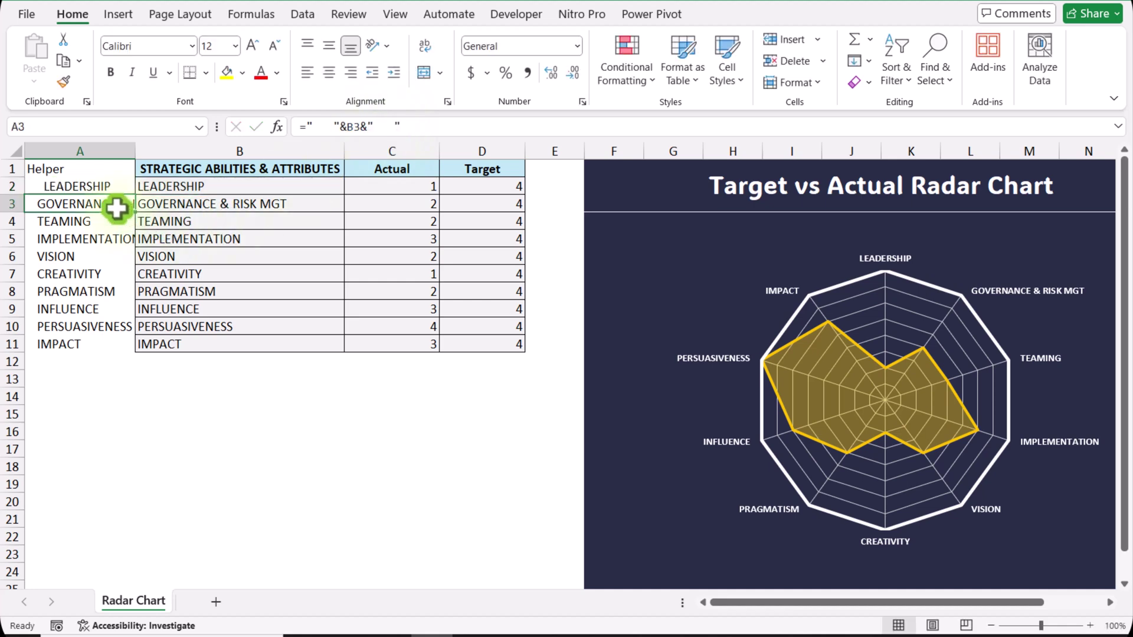
left_click(118, 187)
left_click_drag(137, 196, 110, 344)
left_click(488, 465)
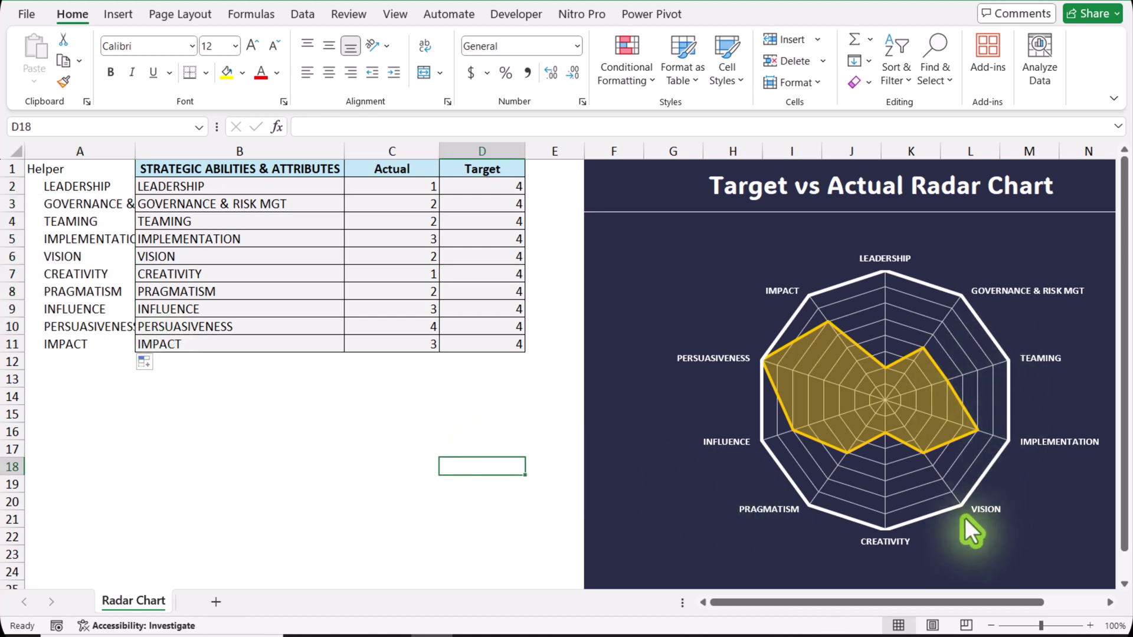
left_click_drag(837, 604, 906, 604)
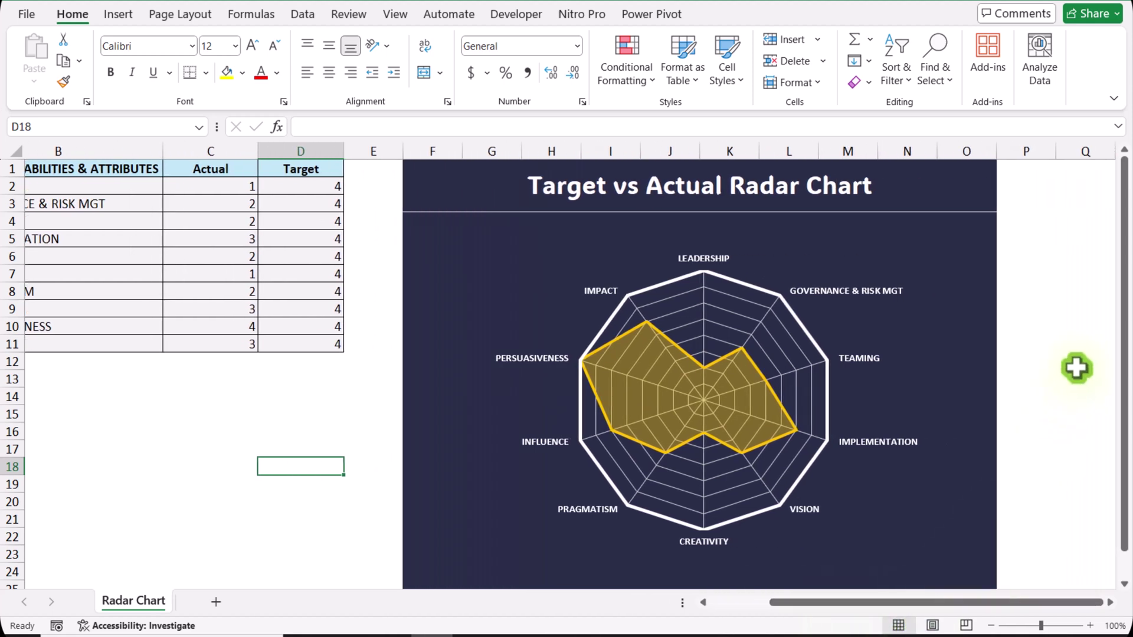